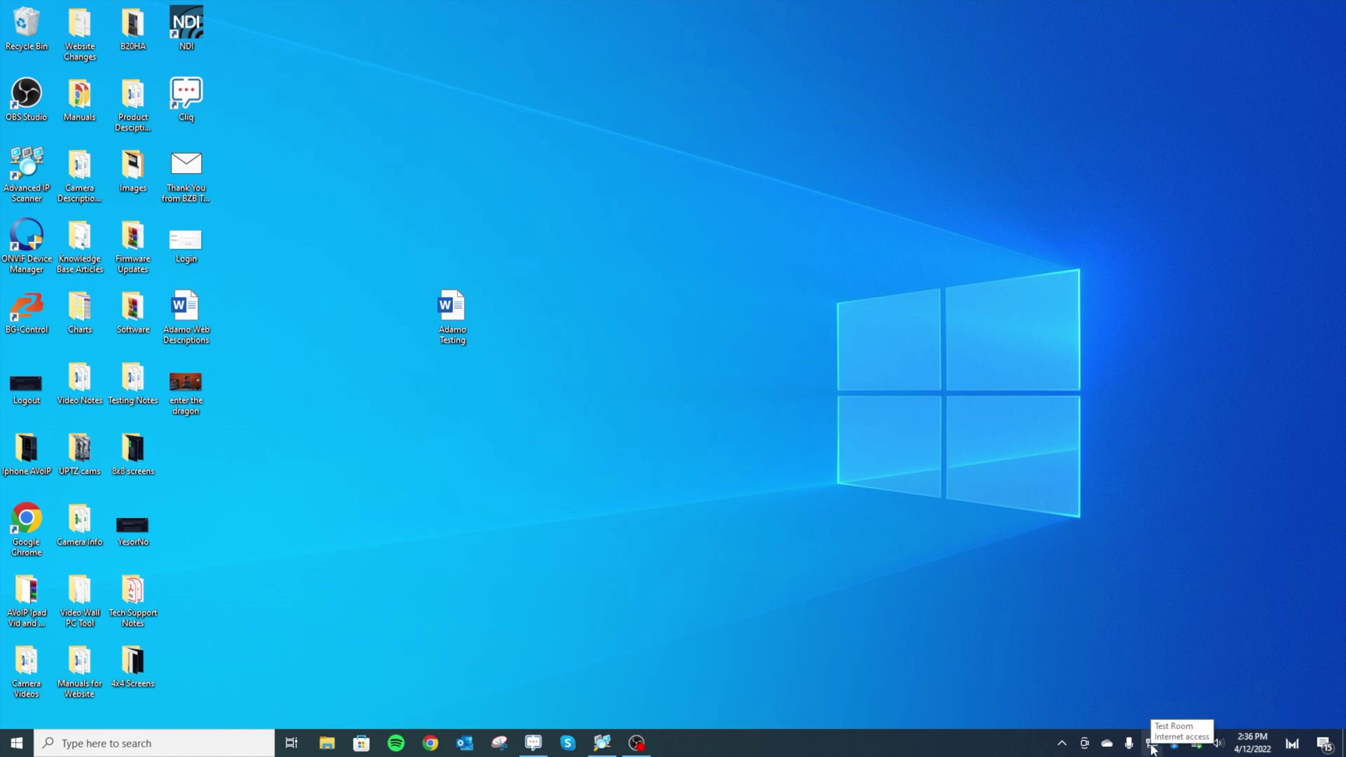
- Open the Network Connections list from the tray network icon's Network & Internet settings
{"action": "right_click", "coordinate": [1153, 749]}
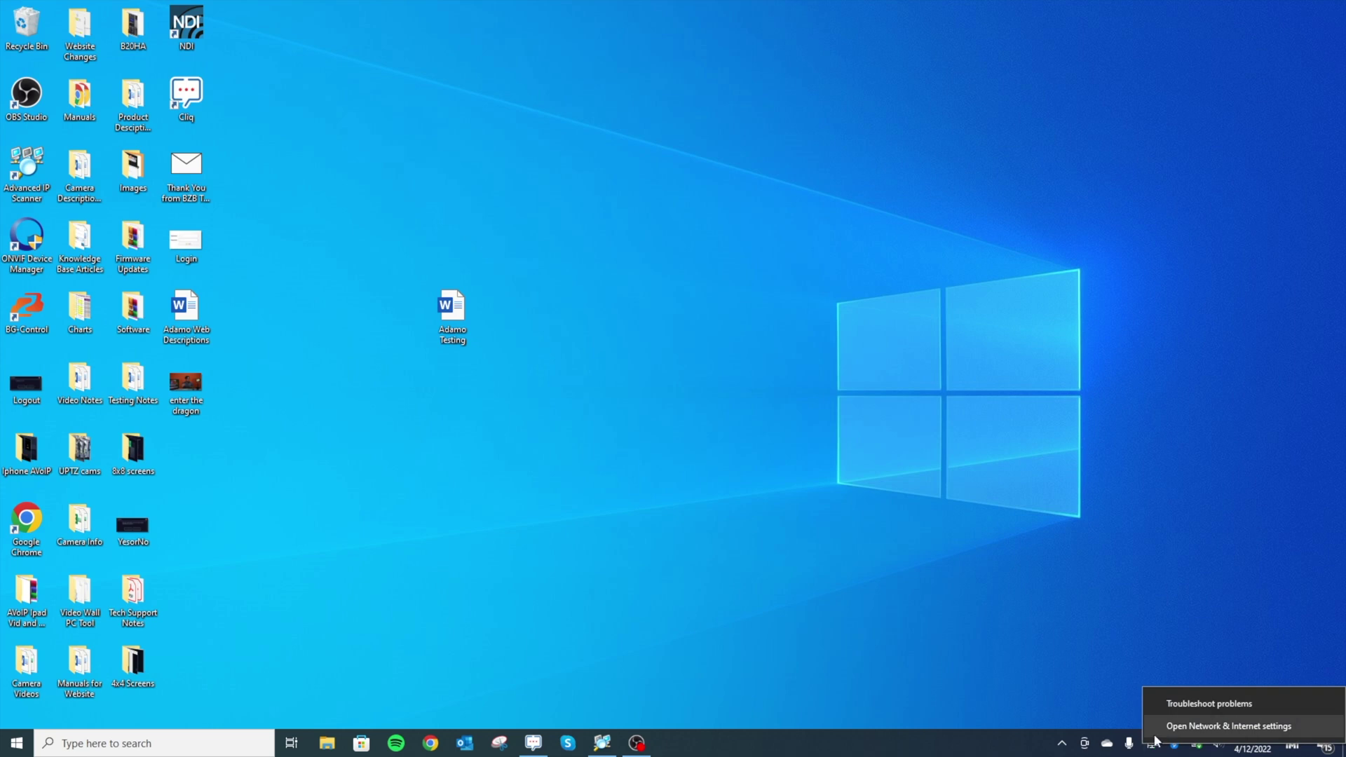
{"action": "left_click", "coordinate": [1157, 729]}
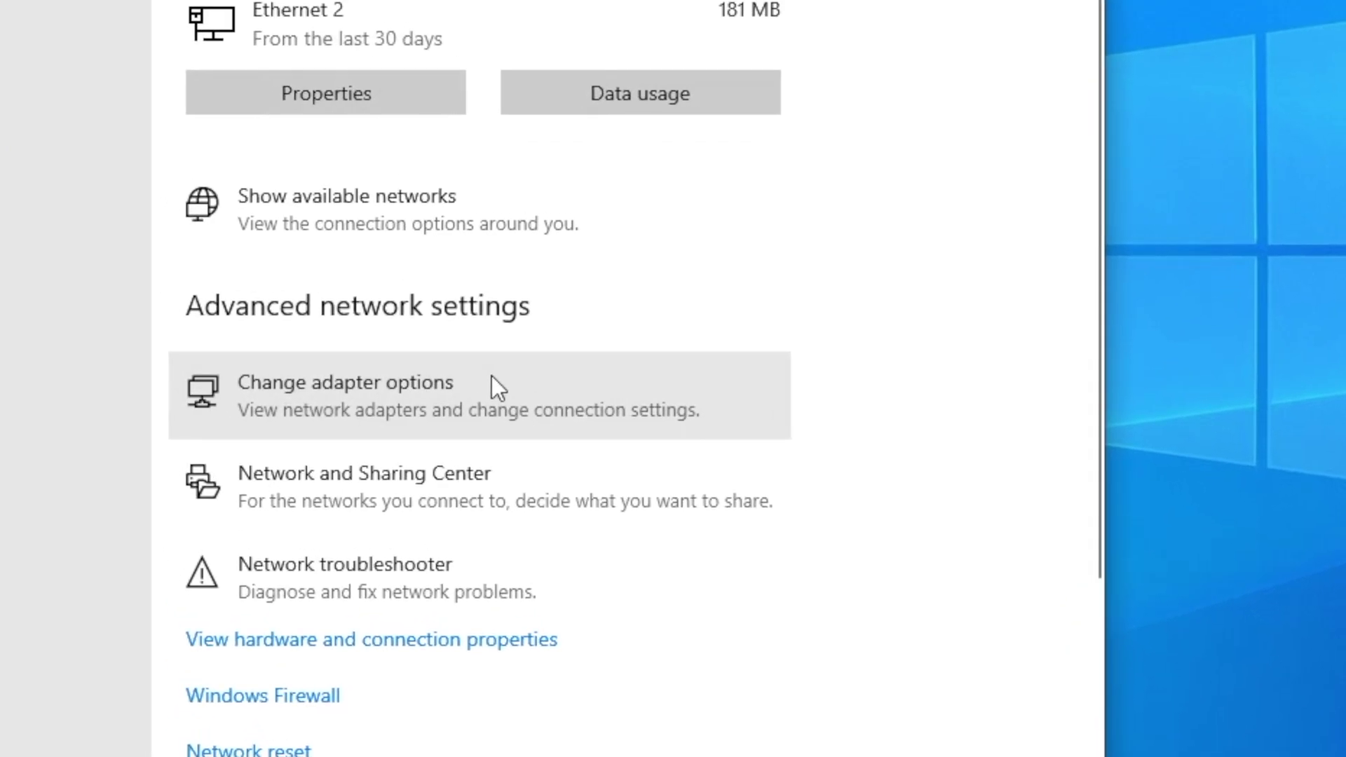
{"action": "left_click", "coordinate": [561, 454]}
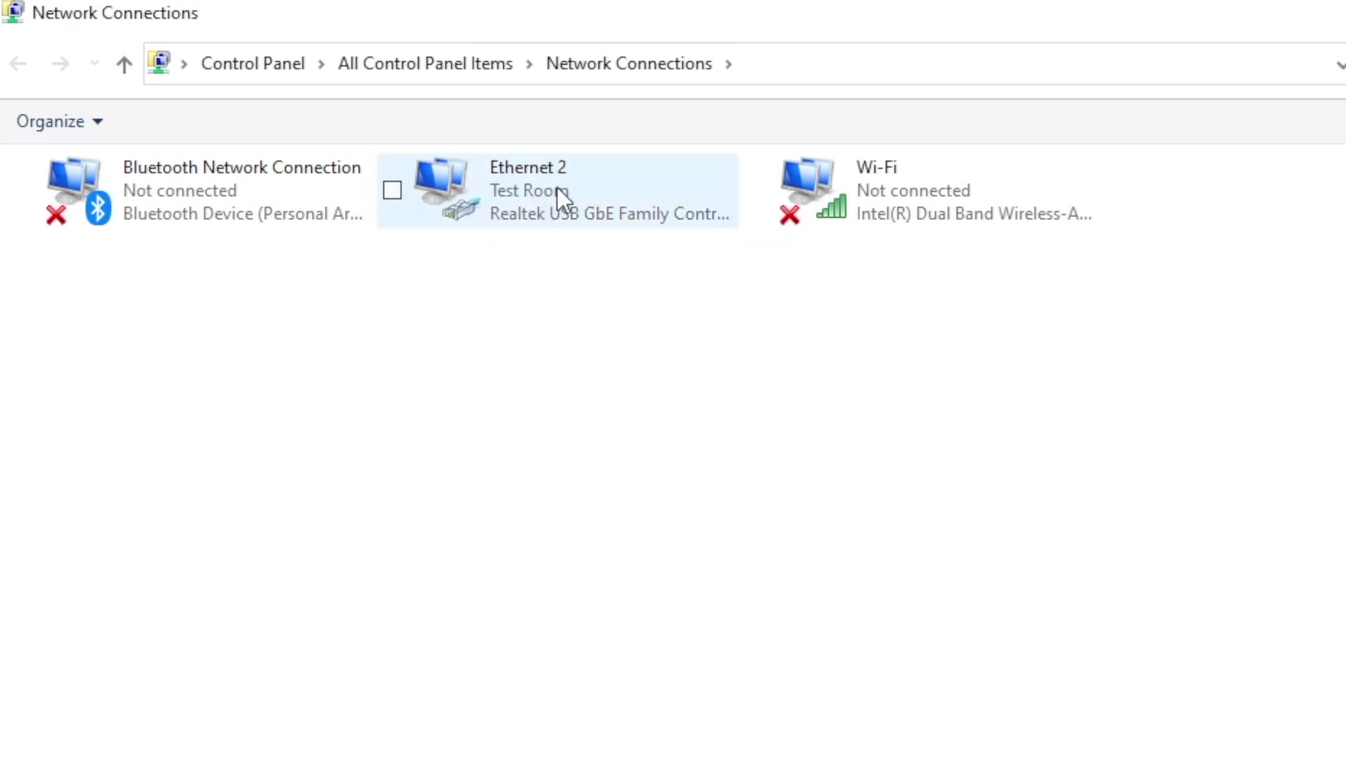
{"action": "right_click", "coordinate": [530, 201]}
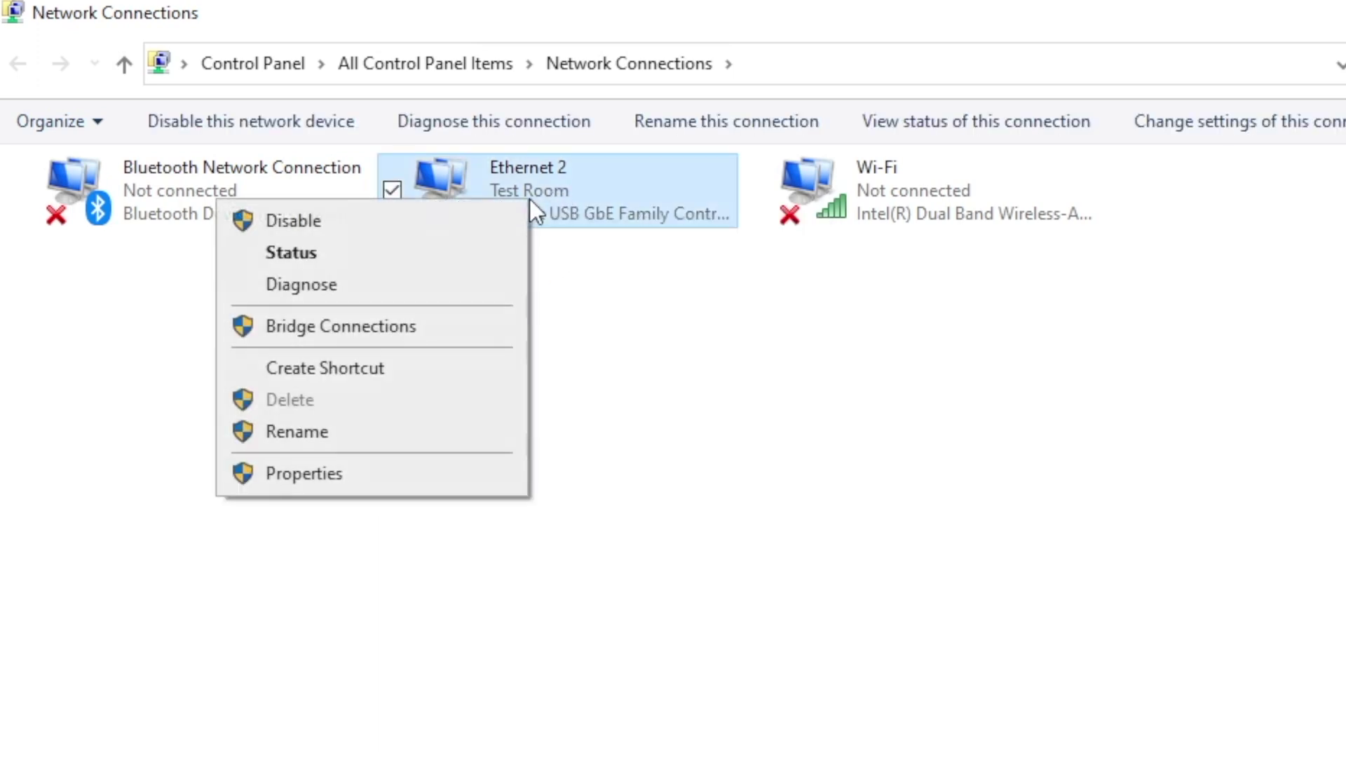
{"action": "left_click", "coordinate": [430, 247]}
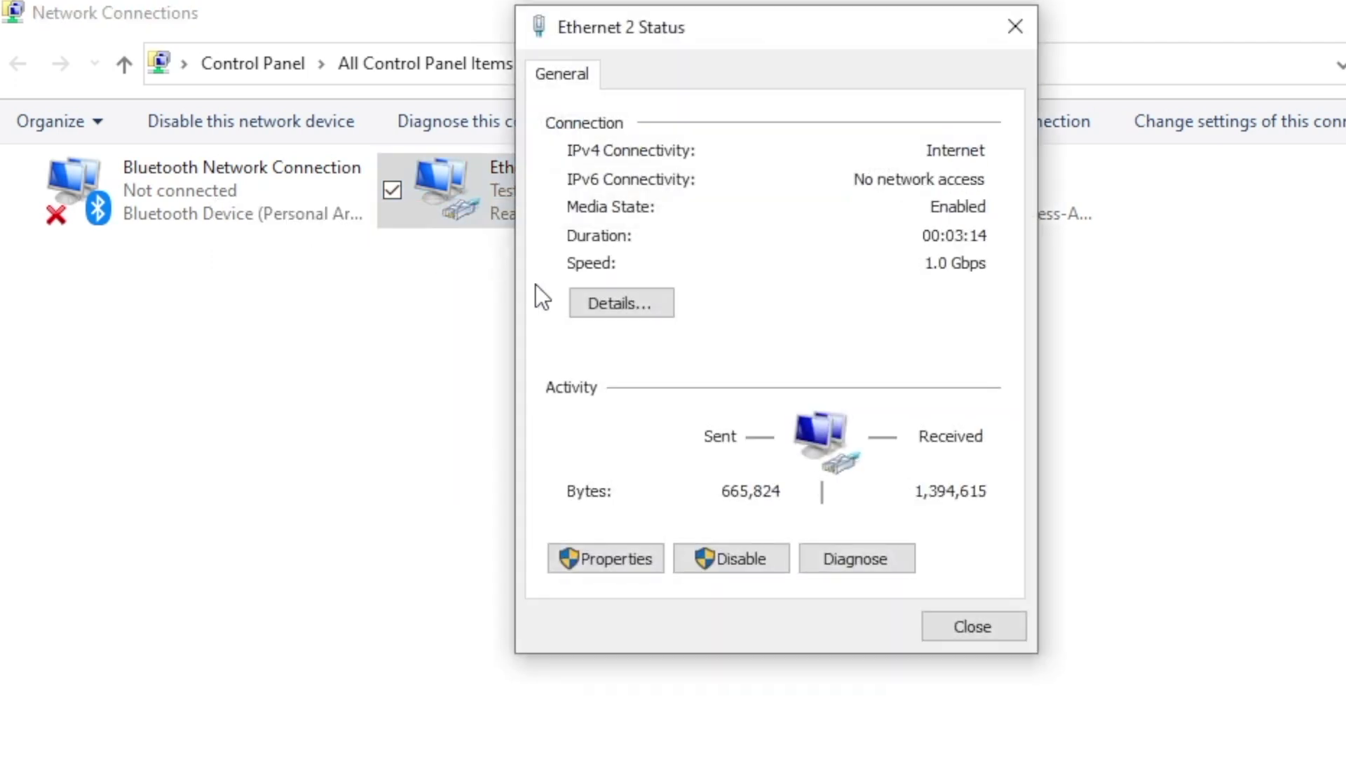
{"action": "left_click", "coordinate": [607, 298]}
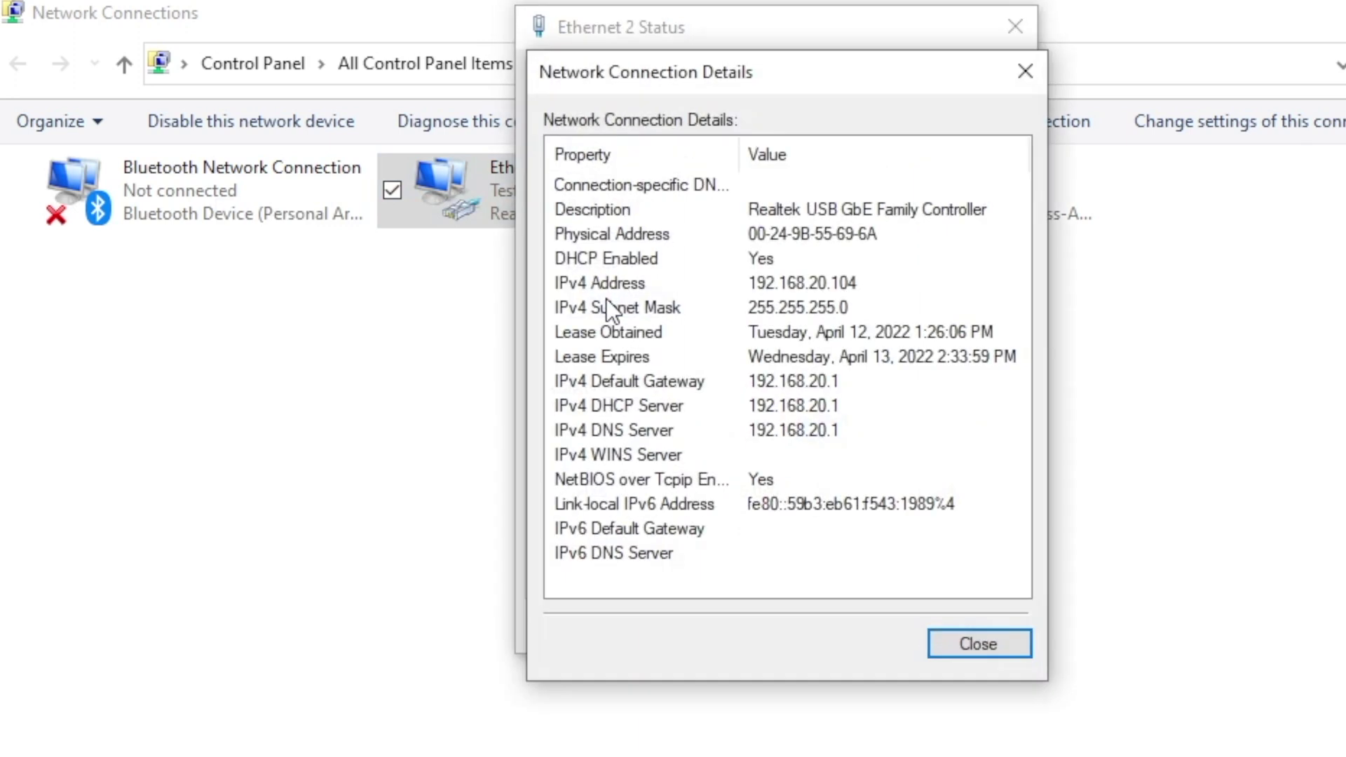
{"action": "left_click", "coordinate": [747, 285]}
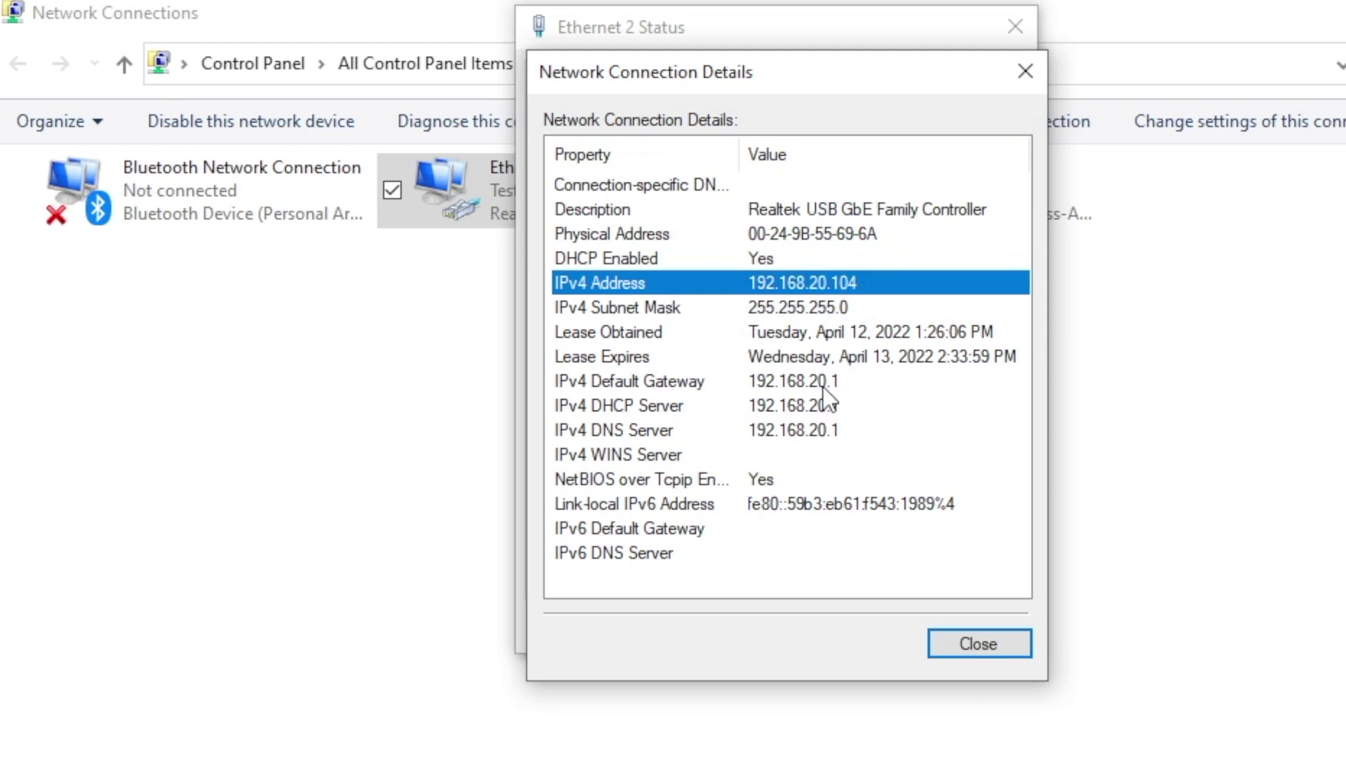
{"action": "left_click", "coordinate": [716, 381]}
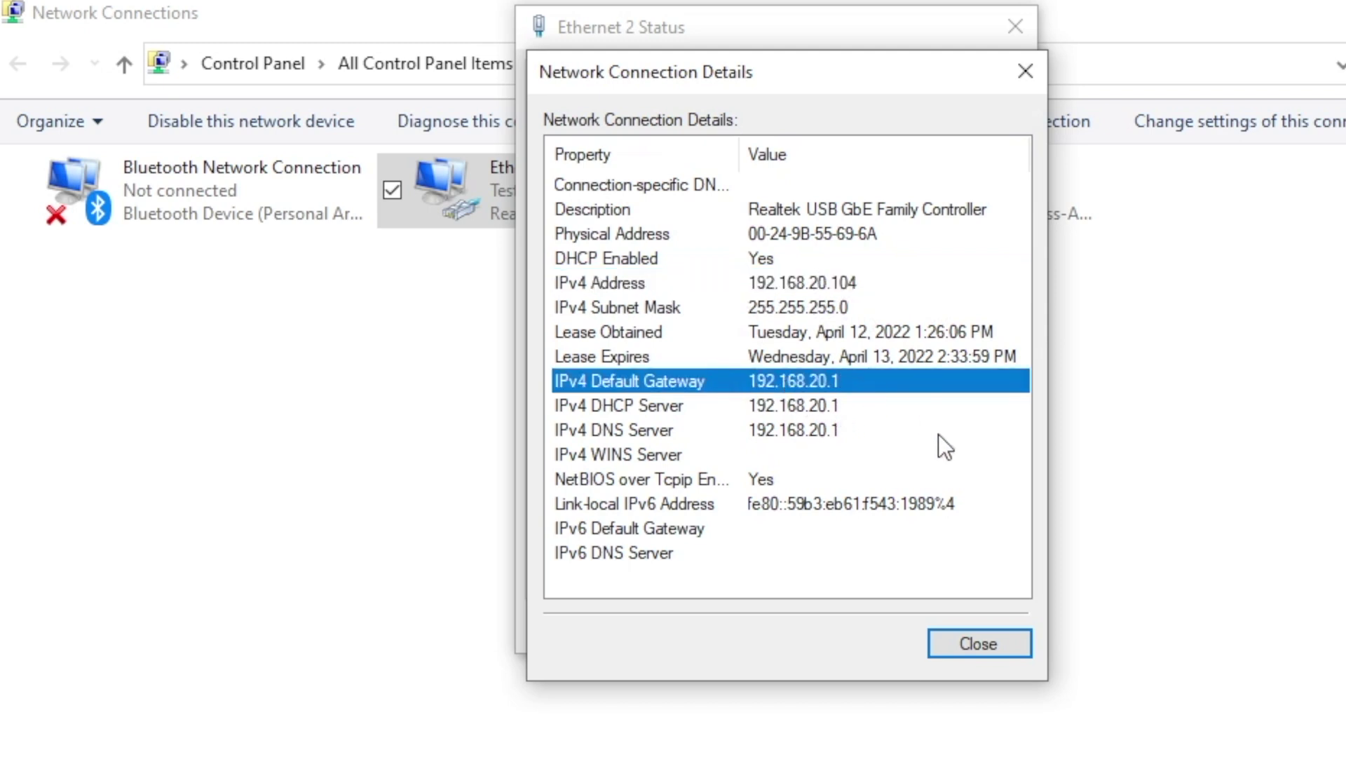
{"action": "left_click", "coordinate": [998, 647]}
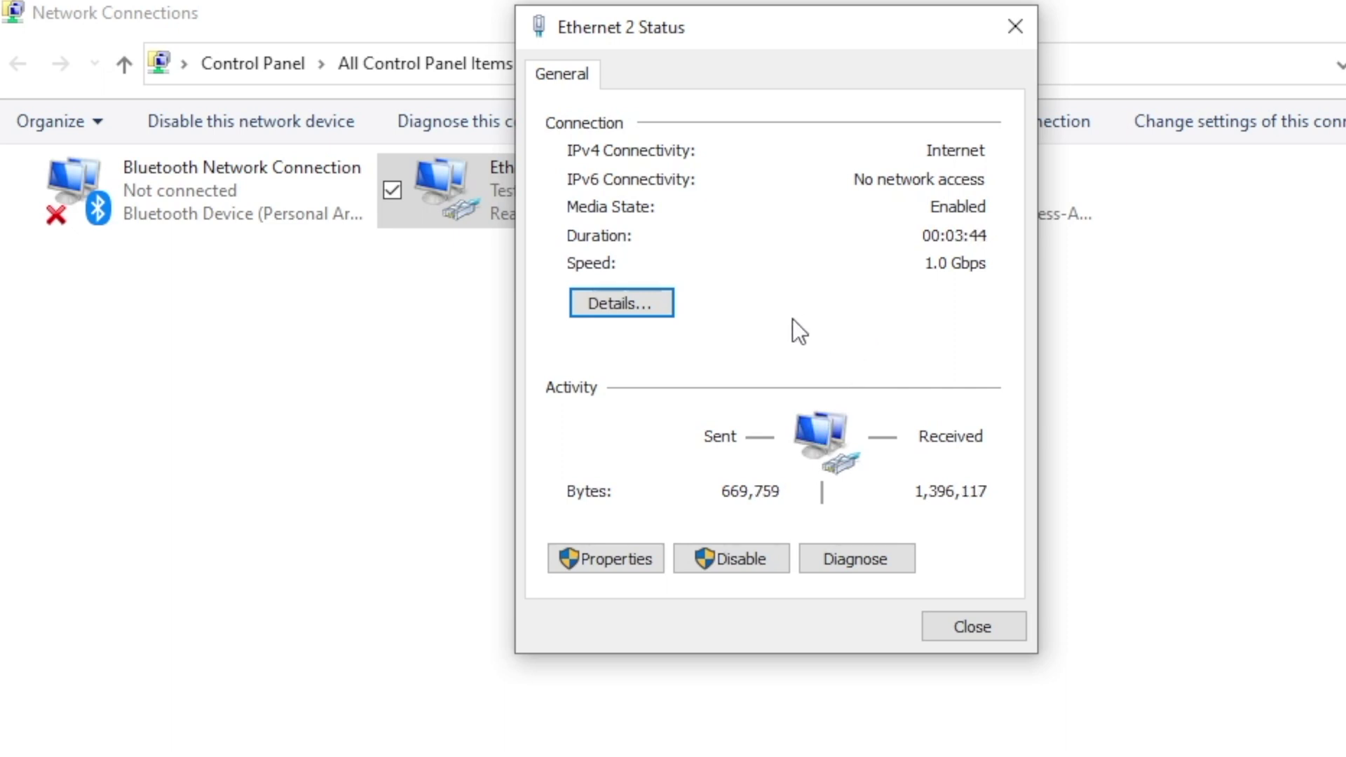
{"action": "left_click", "coordinate": [975, 634]}
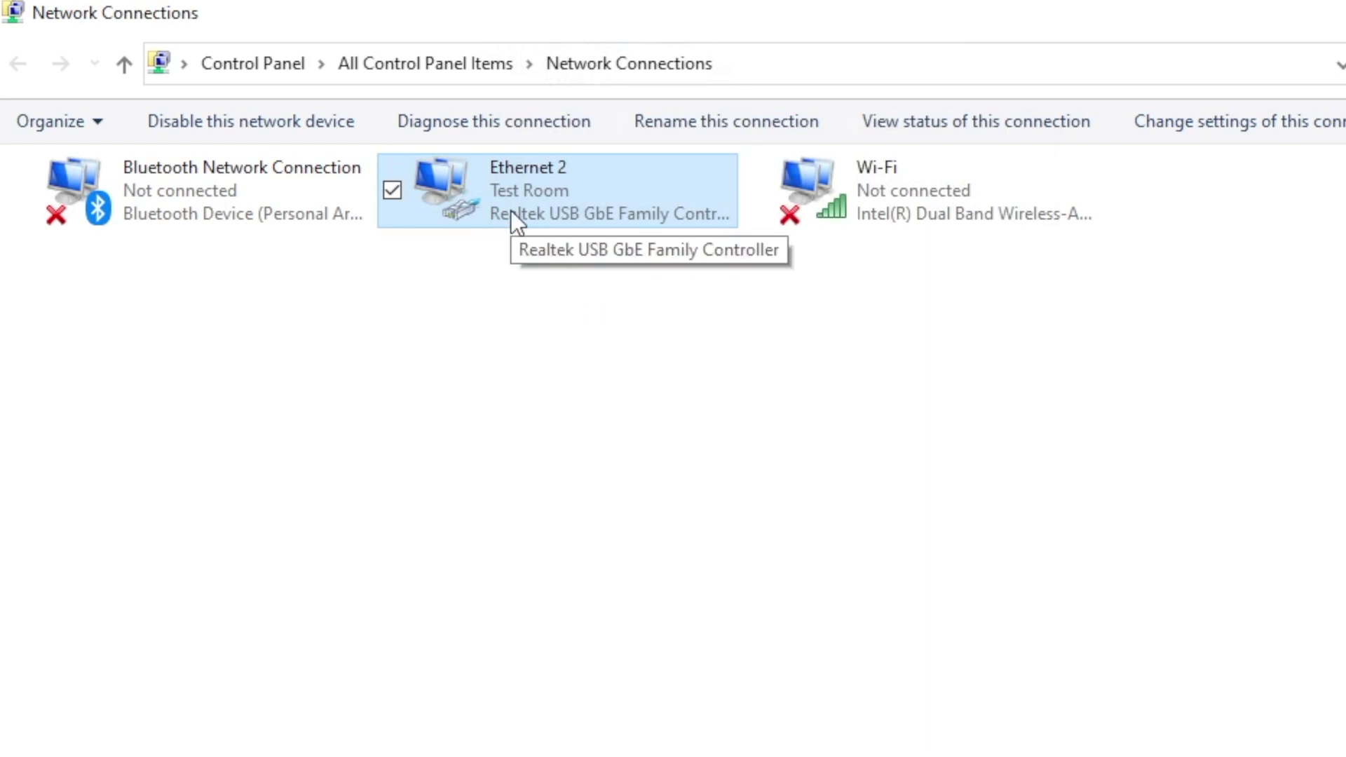
{"action": "right_click", "coordinate": [558, 209]}
{"action": "left_click", "coordinate": [717, 327]}
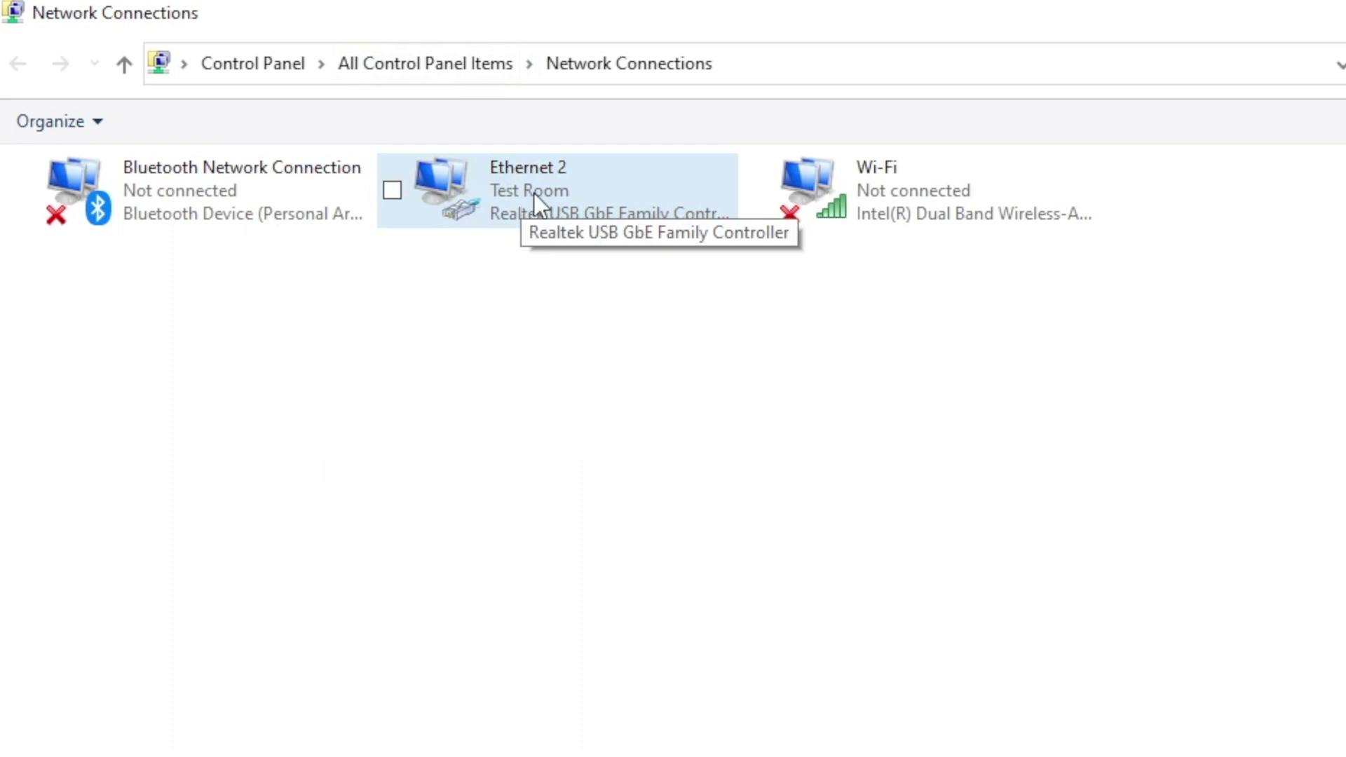
- Open Ethernet 2's IPv4 properties and switch to a manually set IP address
{"action": "right_click", "coordinate": [533, 192]}
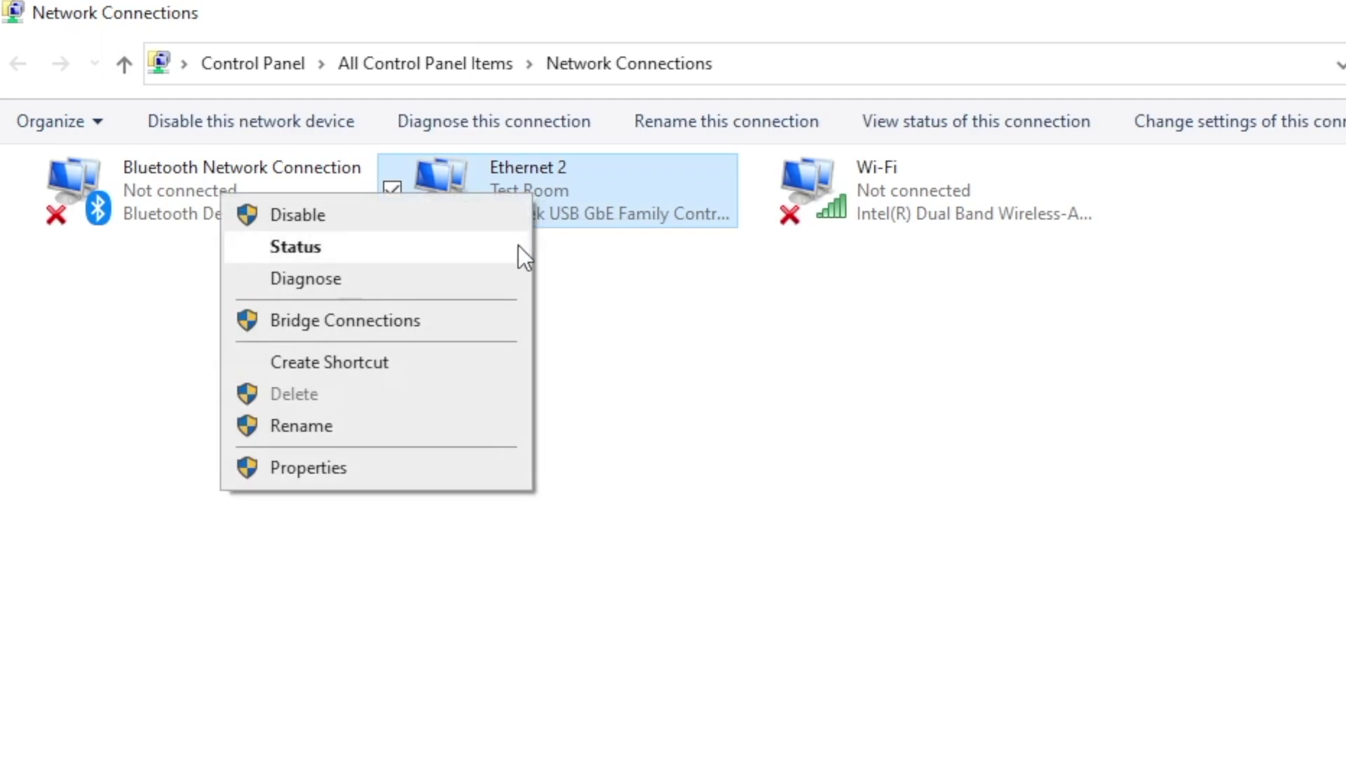
{"action": "left_click", "coordinate": [473, 468]}
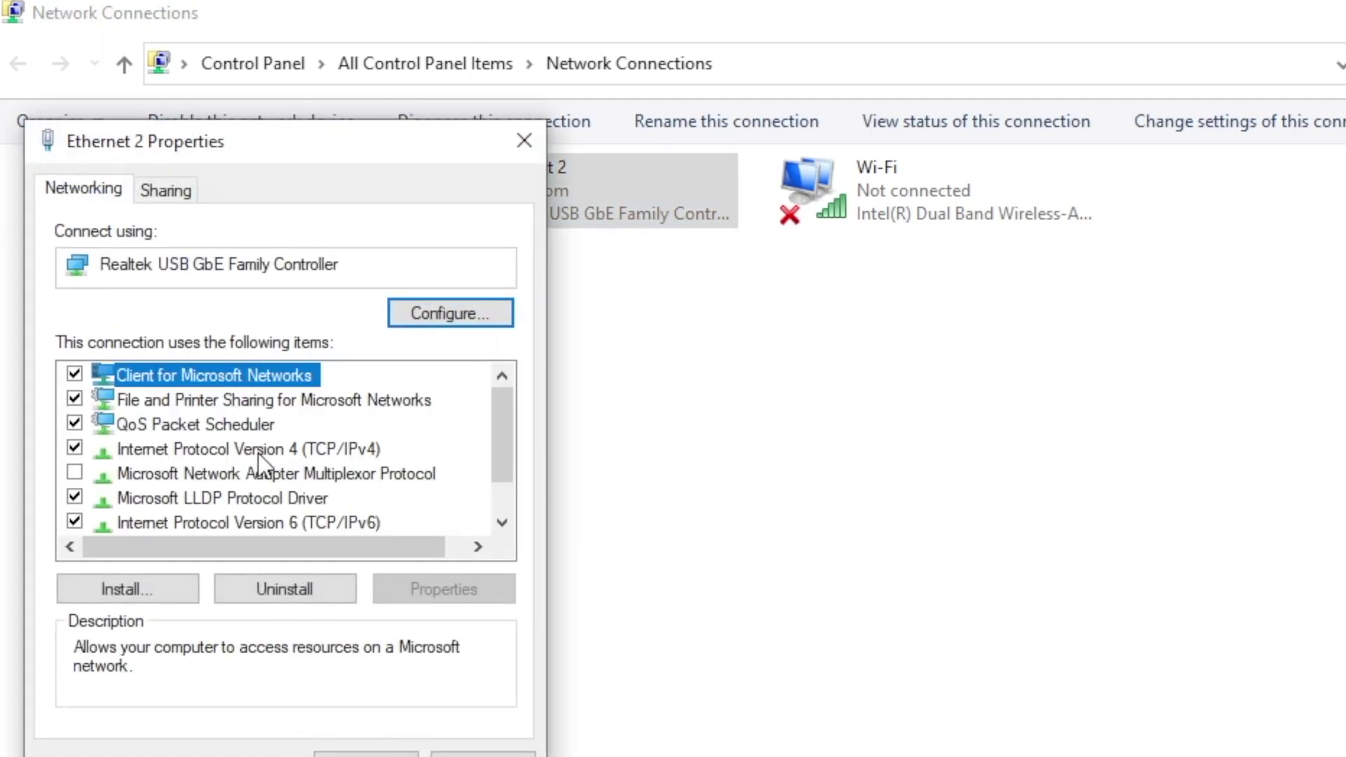
{"action": "double_click", "coordinate": [257, 451]}
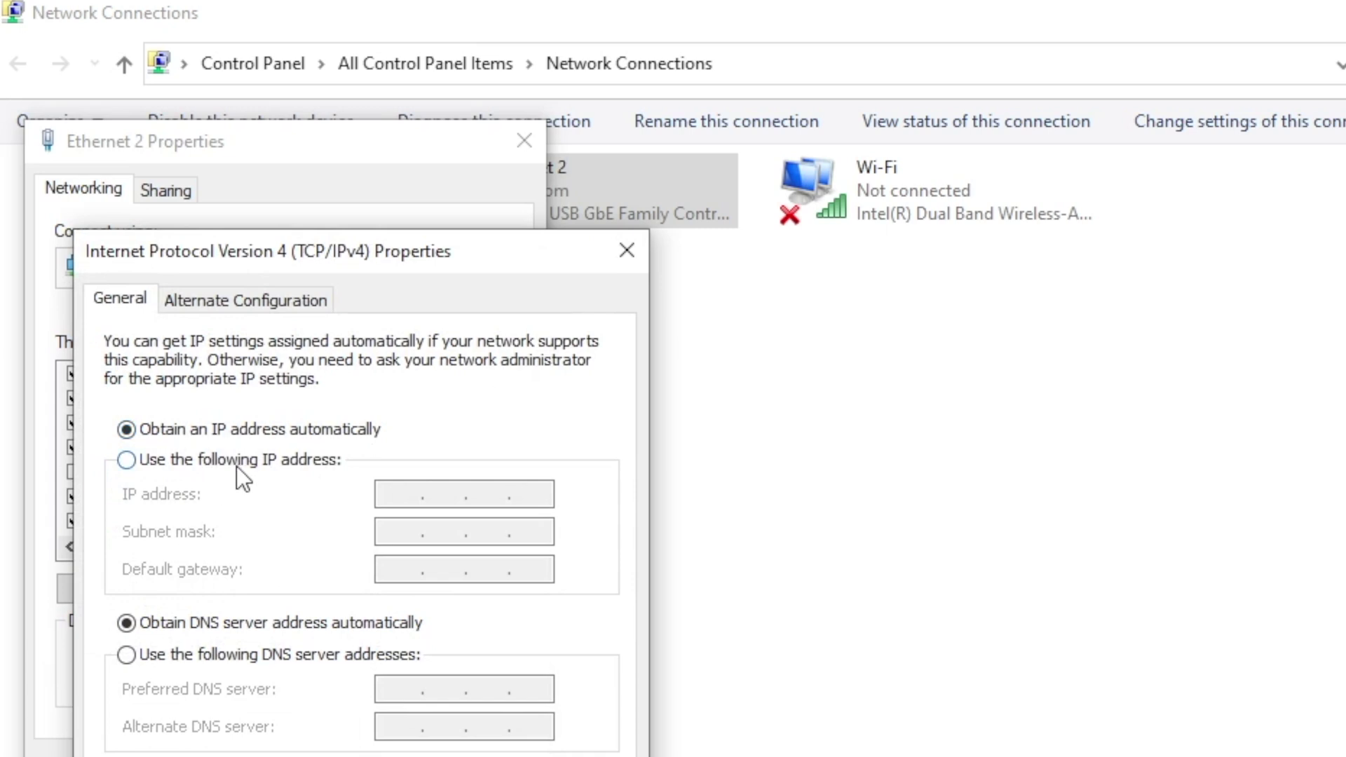
{"action": "left_click", "coordinate": [237, 466]}
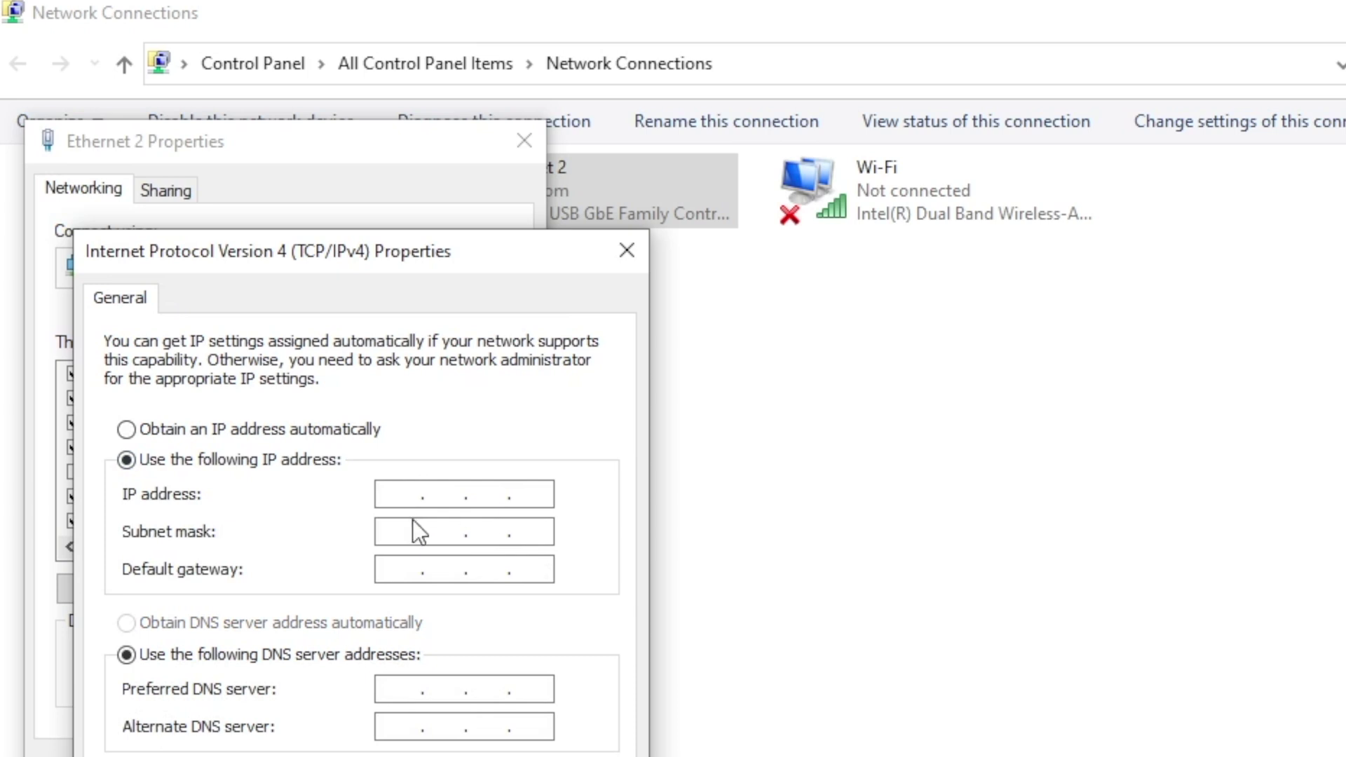
- Enter IP 192.168.5.200, mask 255.255.255.0, gateway 192.168.5.1, accept the gateway warning and apply
{"action": "left_click", "coordinate": [402, 490]}
{"action": "type", "text": "192 . 168 . 5 "}
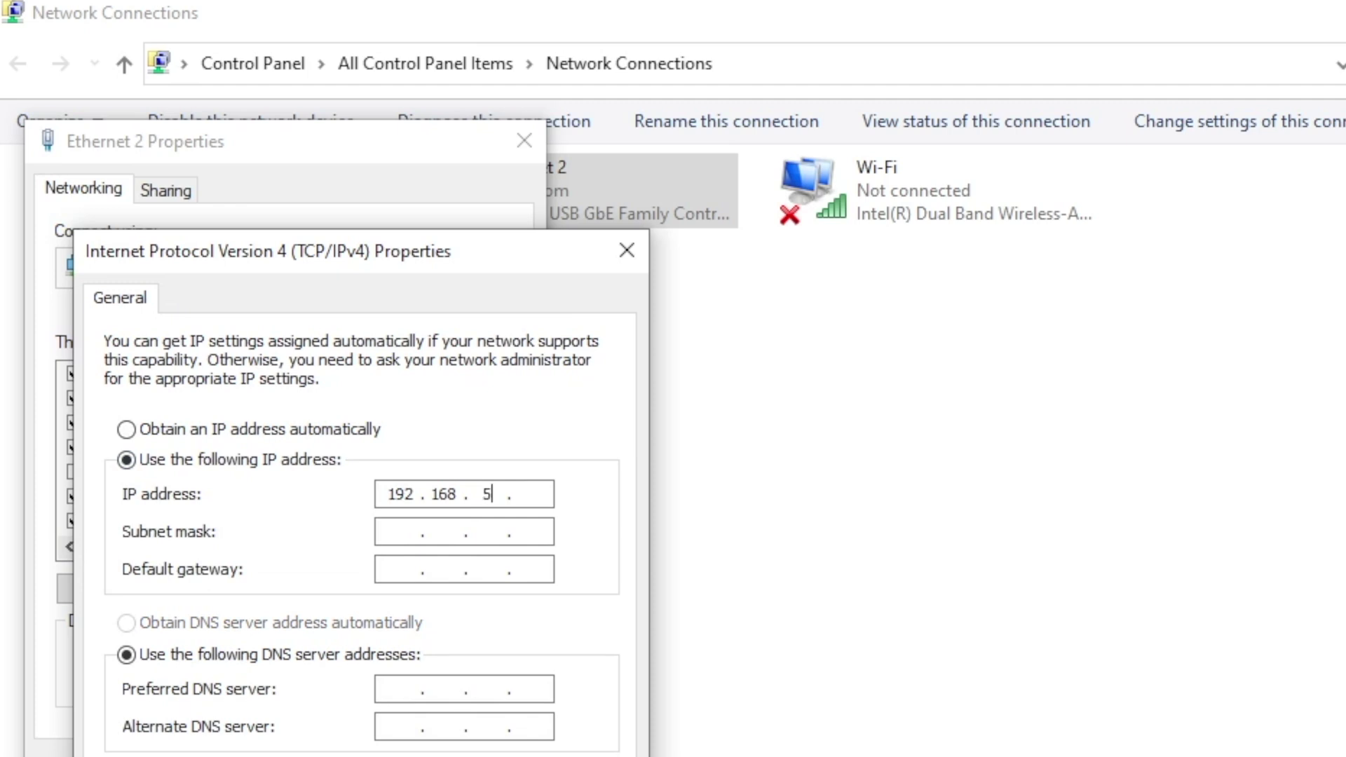
{"action": "type", "text": "."}
{"action": "type", "text": "200"}
{"action": "key", "text": "Tab"}
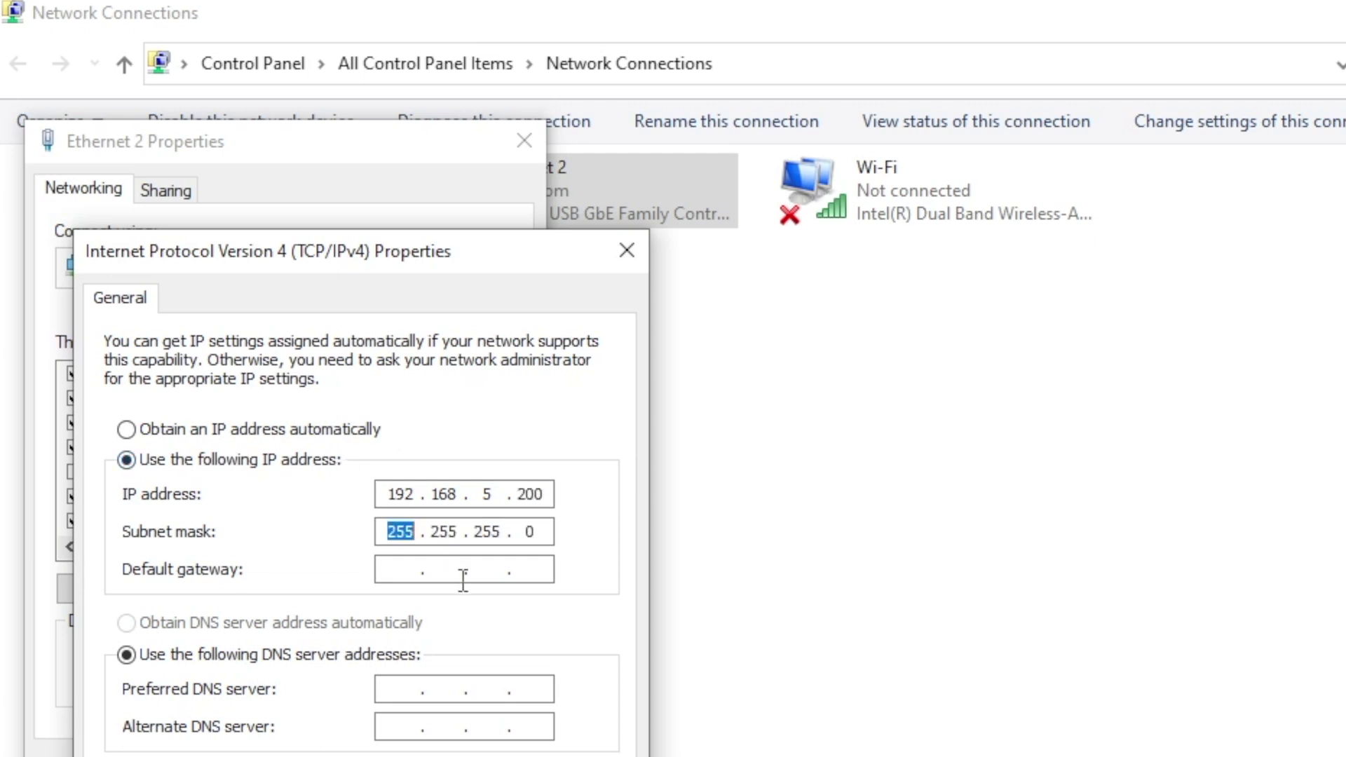
{"action": "key", "text": "Tab"}
{"action": "type", "text": "192 . "}
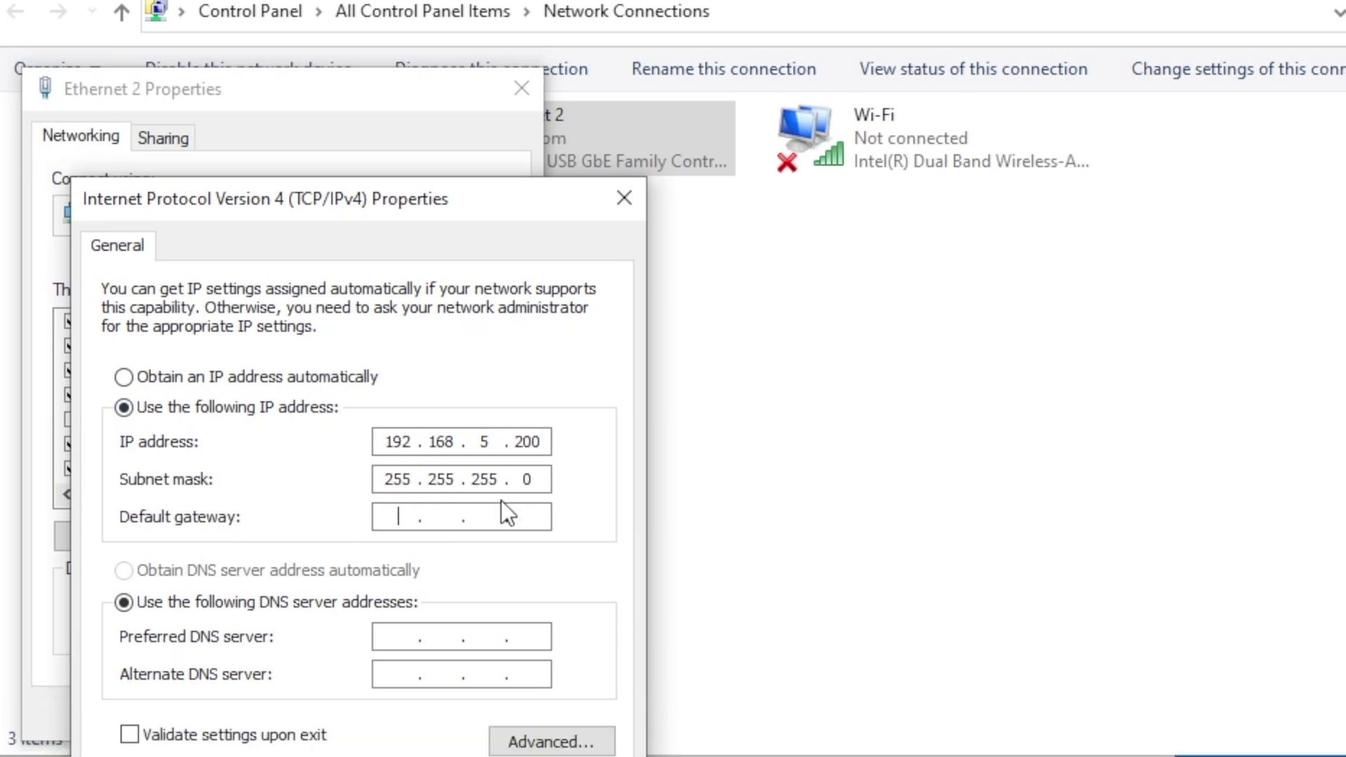
{"action": "type", "text": "168 . "}
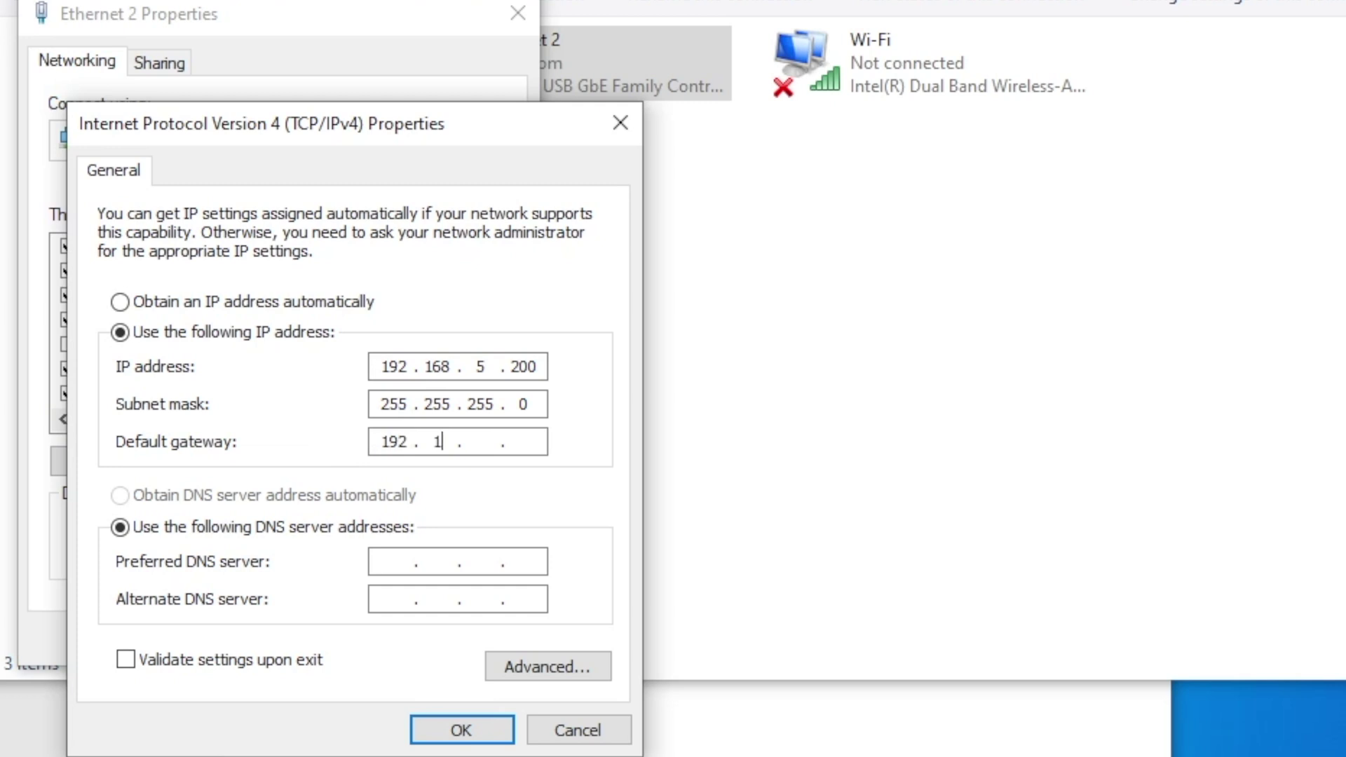
{"action": "type", "text": "5 . 1"}
{"action": "left_click", "coordinate": [461, 730]}
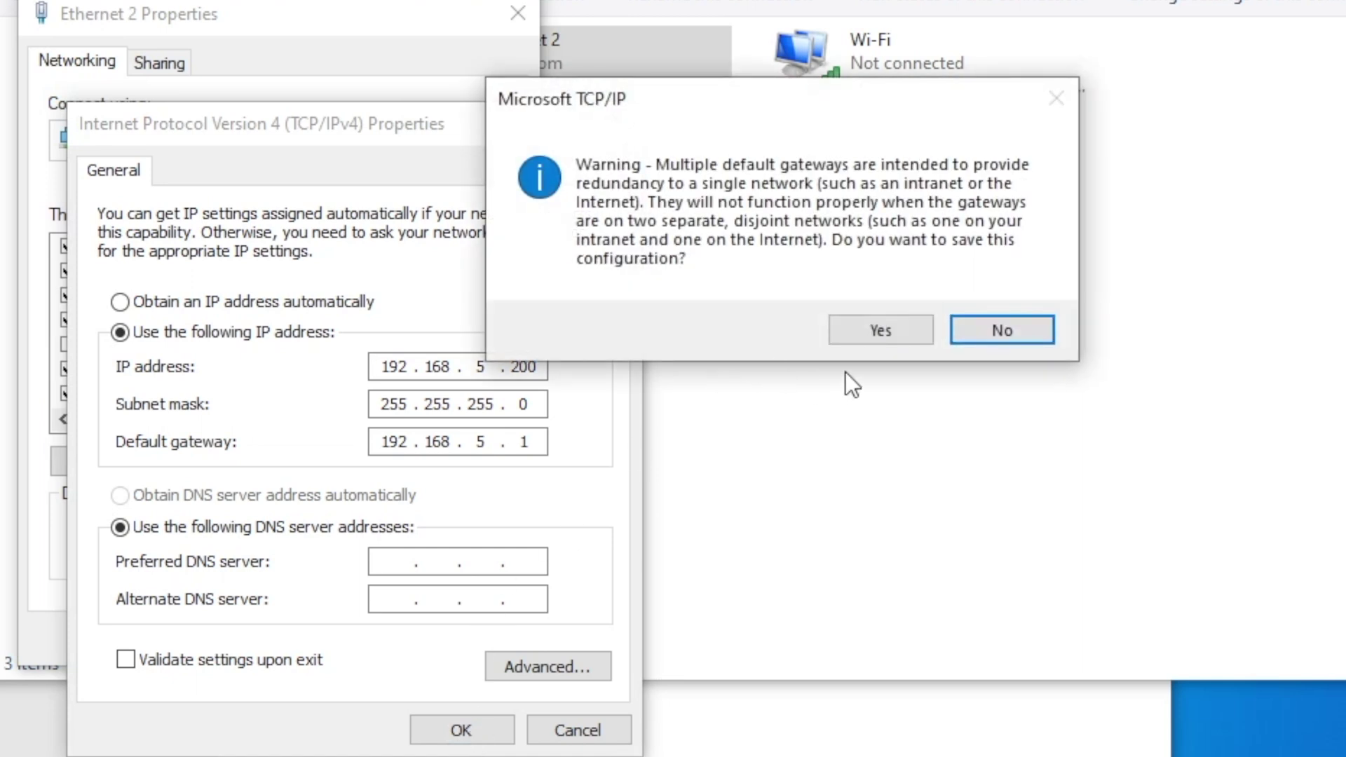
{"action": "left_click", "coordinate": [881, 332]}
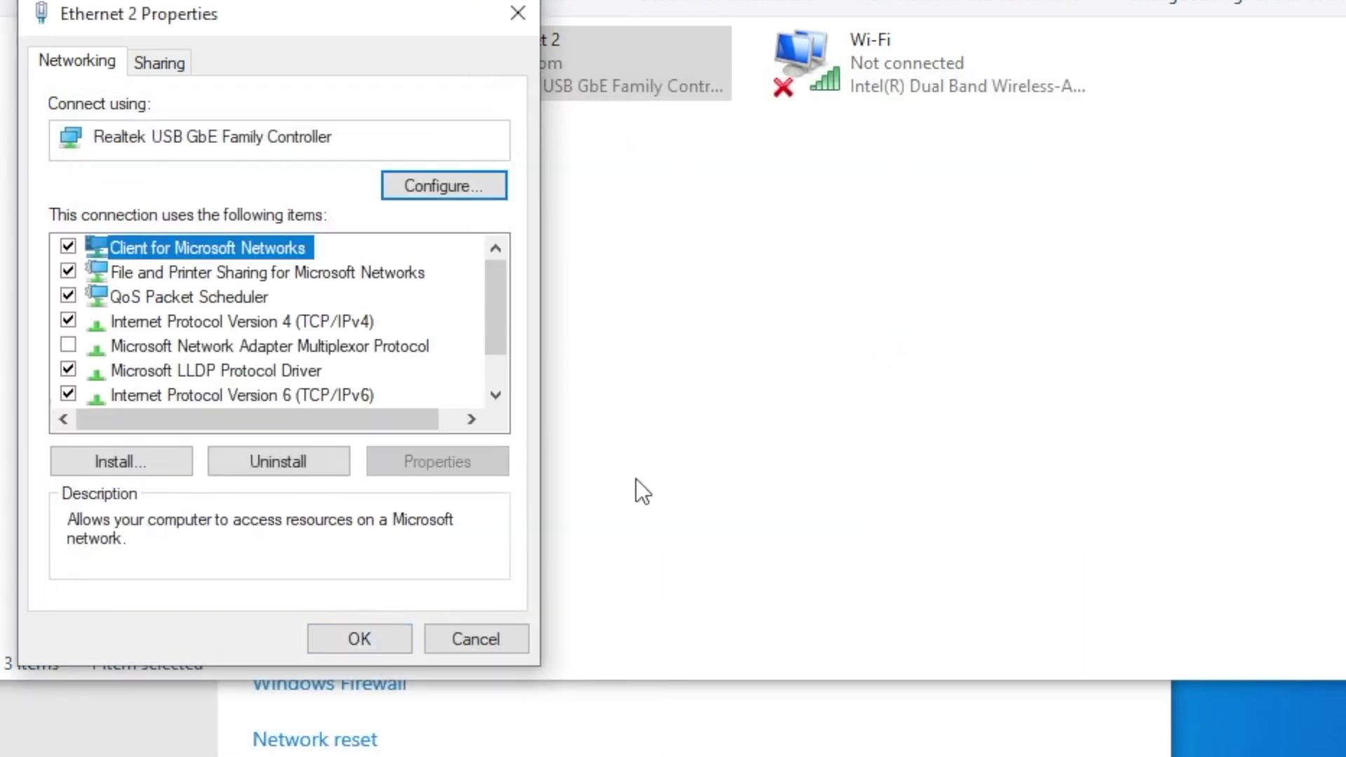
{"action": "left_click", "coordinate": [384, 635]}
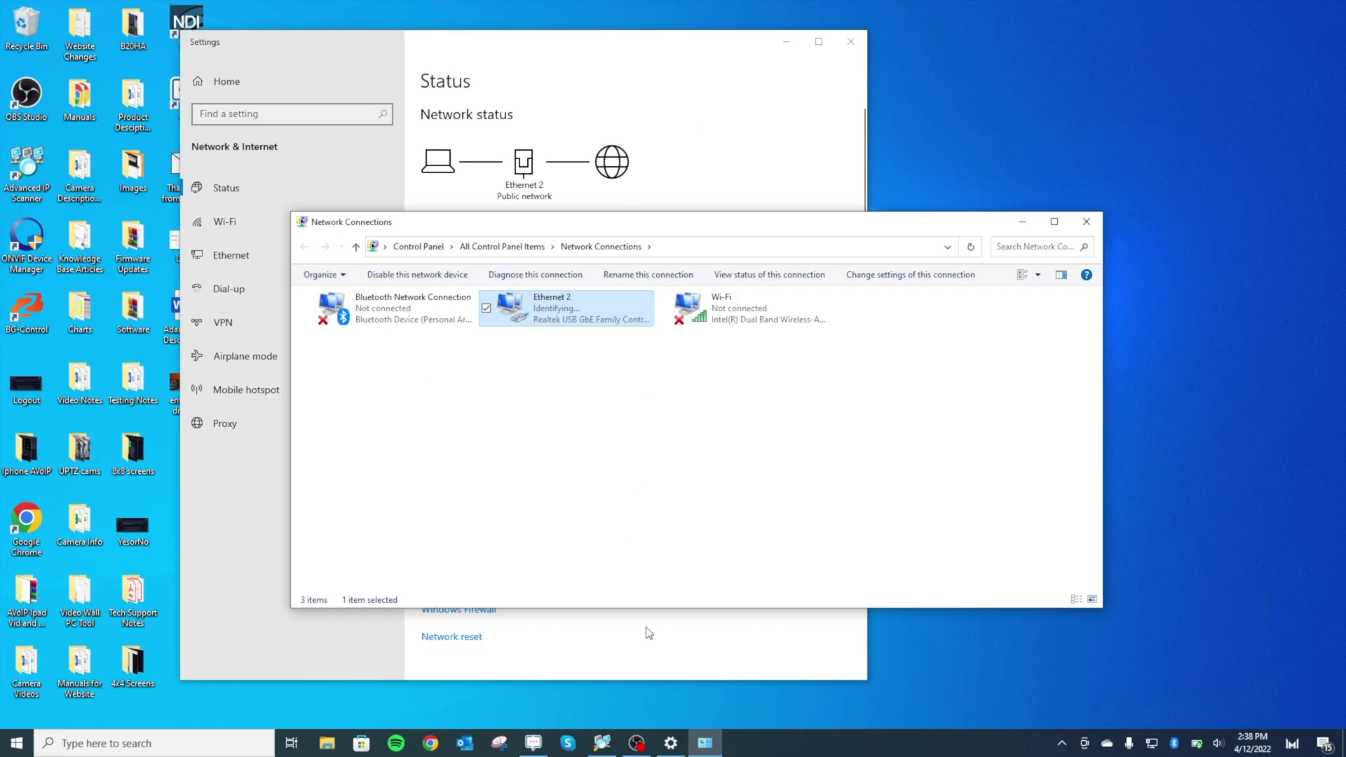
- Launch Google Chrome from its desktop shortcut
{"action": "double_click", "coordinate": [38, 525]}
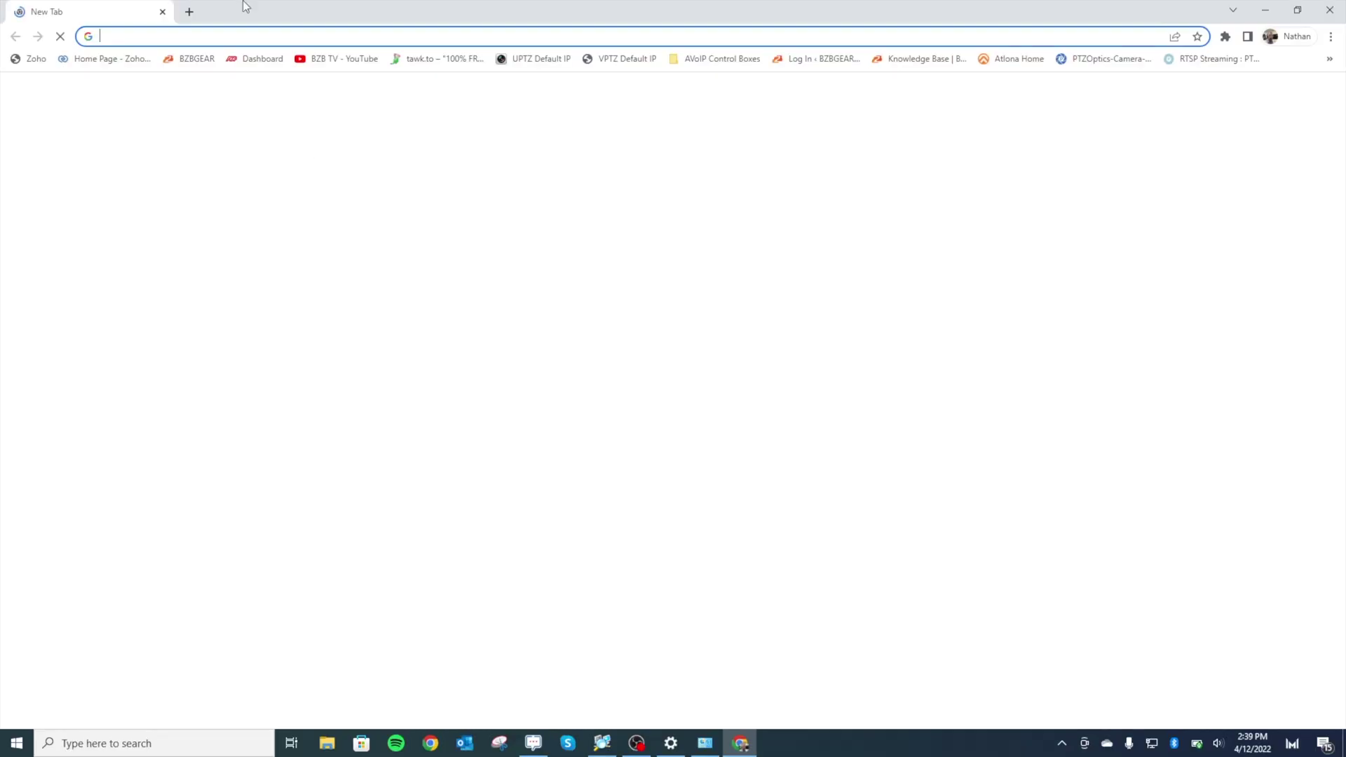
- Load the camera's login page at 192.168.5.163 in Chrome
{"action": "type", "text": "192.168.30"}
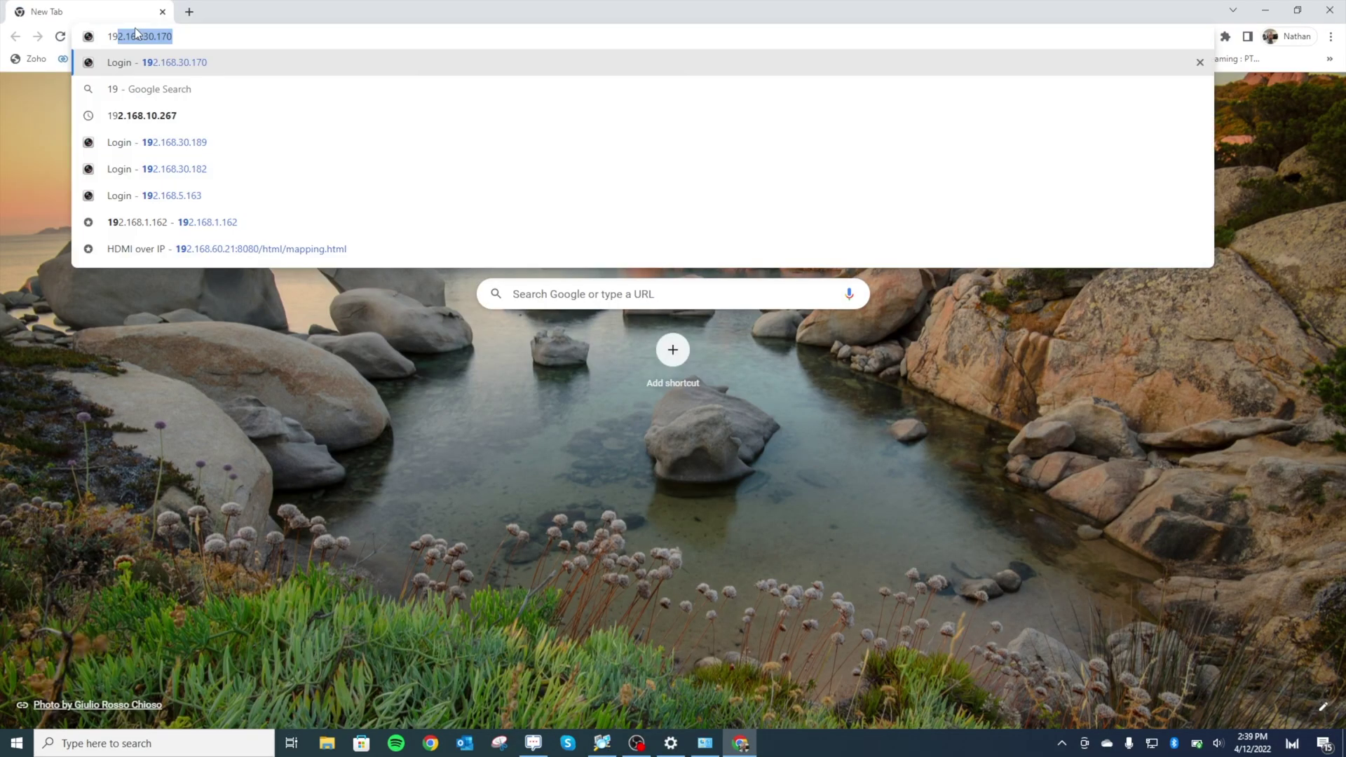
{"action": "key", "text": "BackSpace"}
{"action": "key", "text": "BackSpace"}
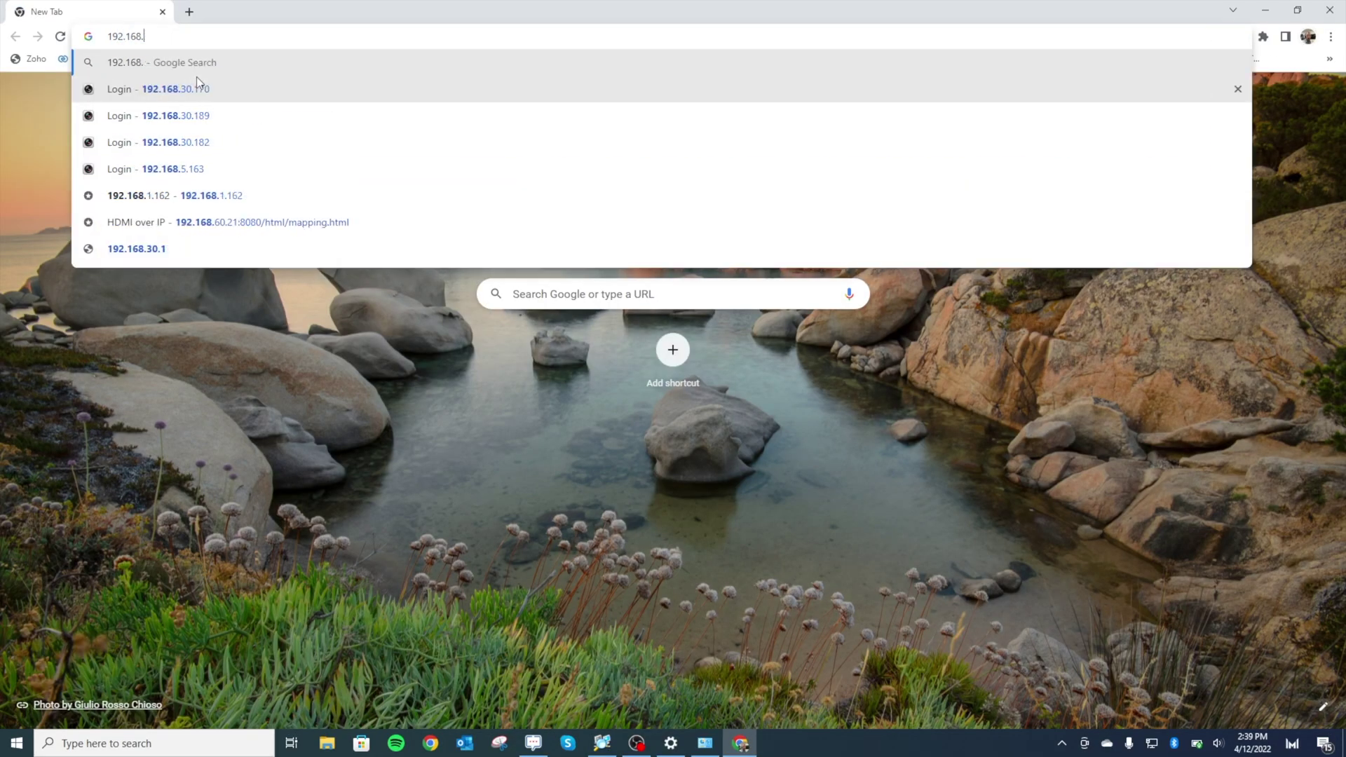
{"action": "type", "text": "5"}
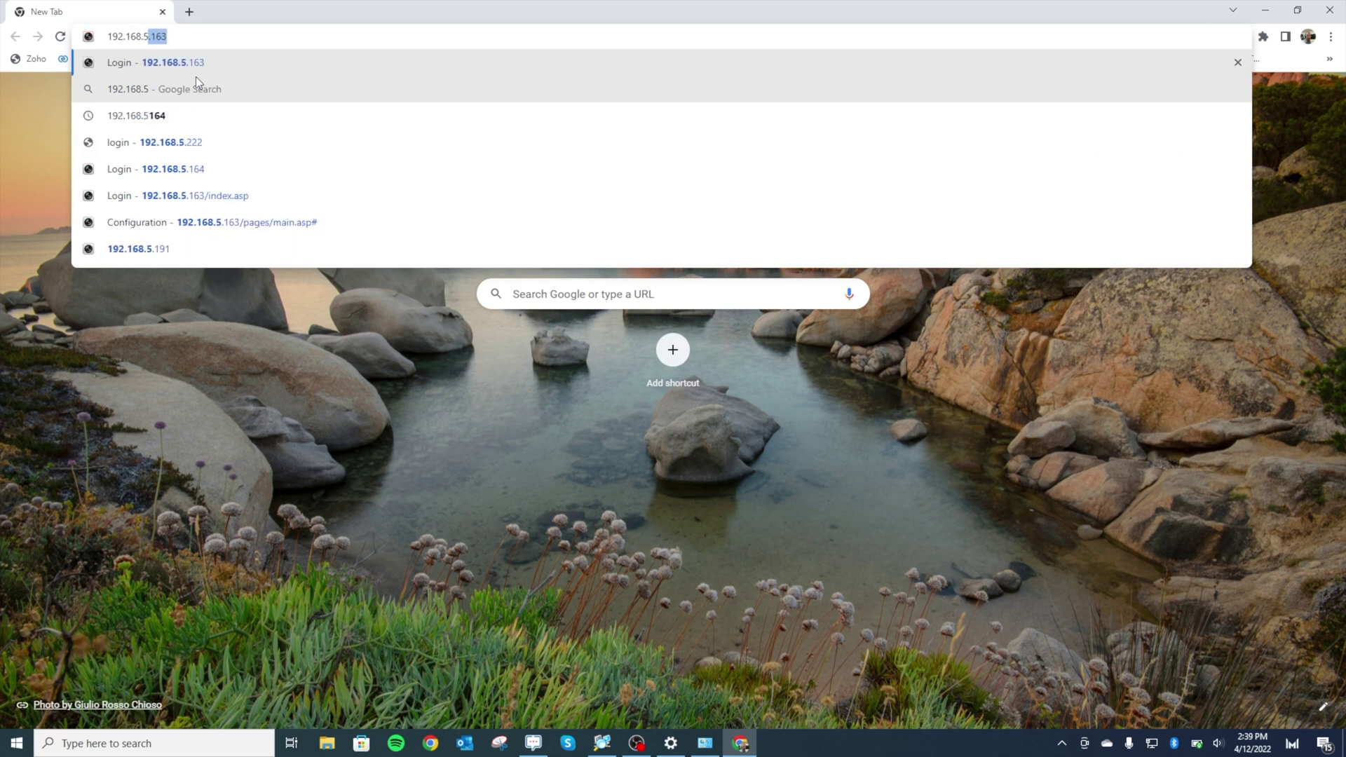
{"action": "key", "text": "Return"}
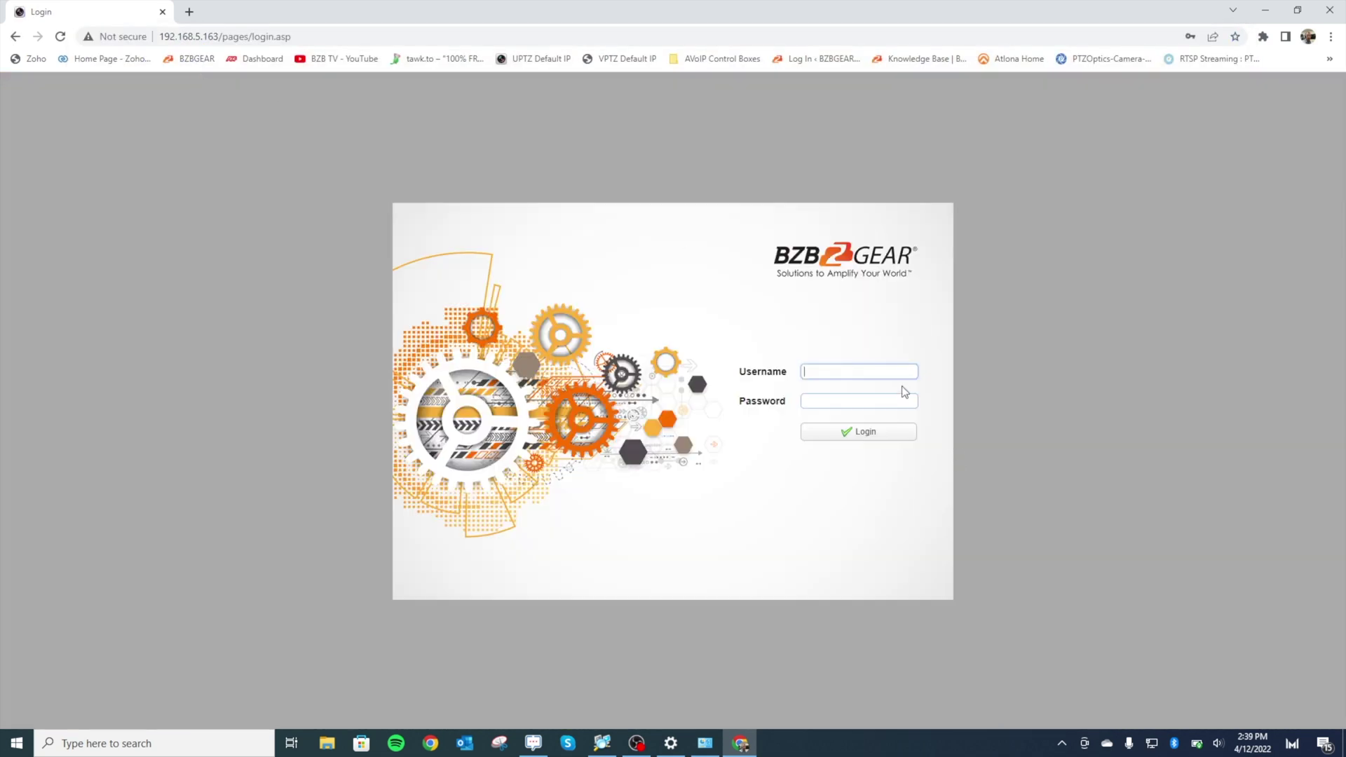
- Sign in with the camera's username and password to reach the live preview
{"action": "type", "text": "admin"}
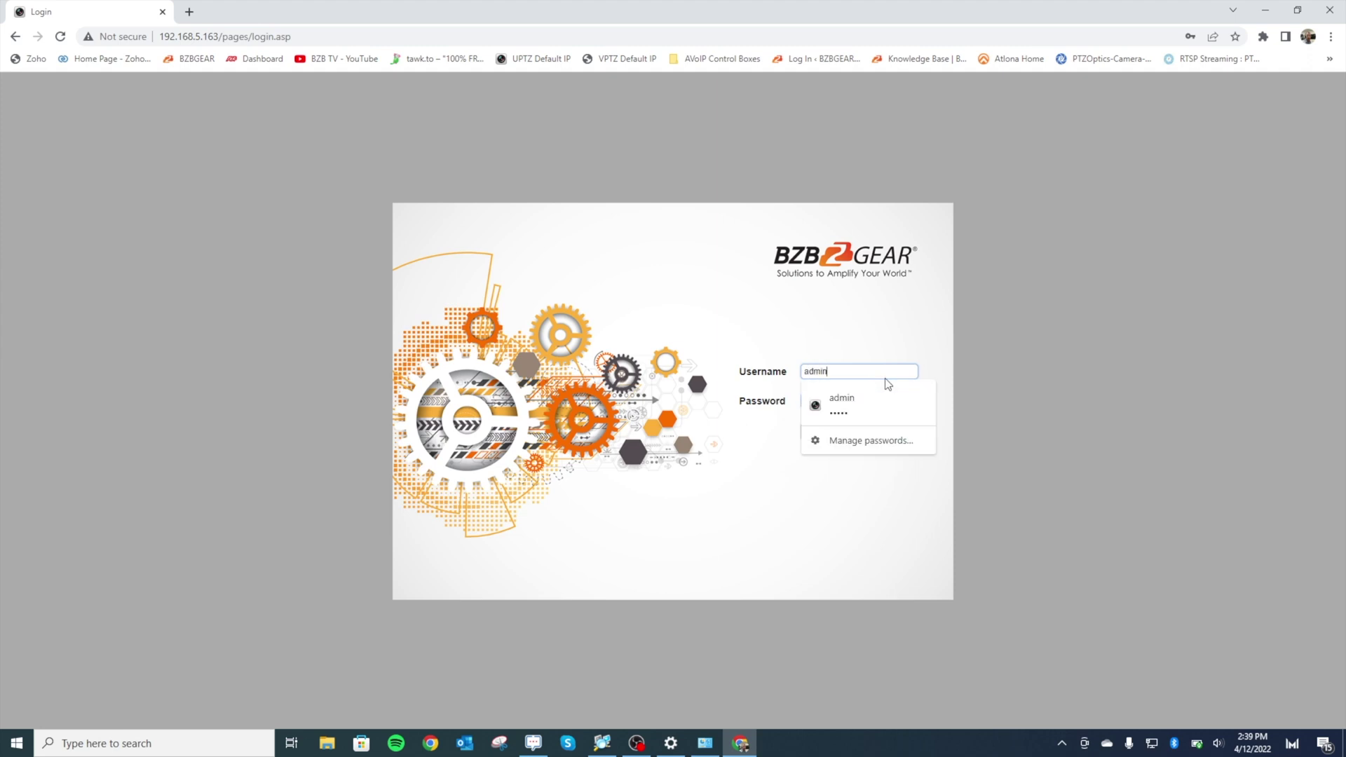
{"action": "key", "text": "Tab"}
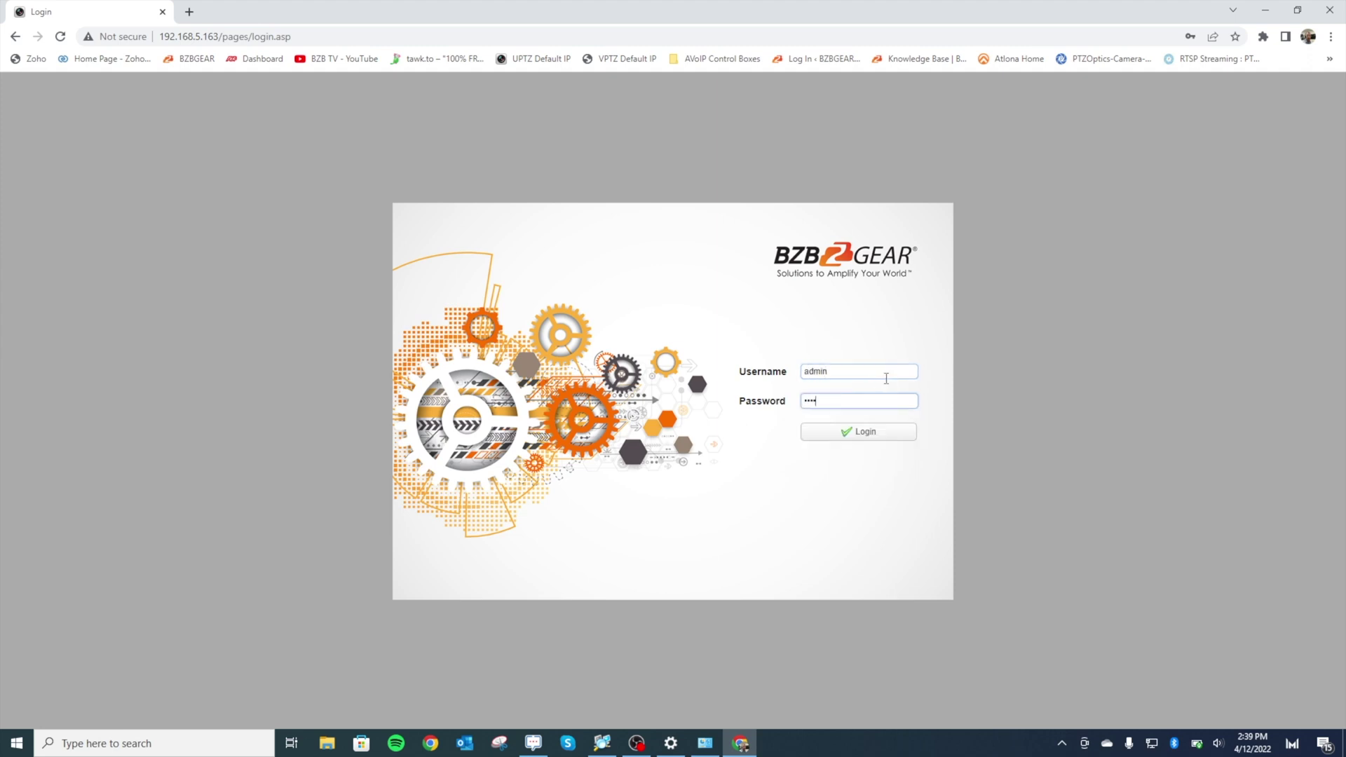
{"action": "key", "text": "BackSpace"}
{"action": "type", "text": "admin"}
{"action": "key", "text": "Return"}
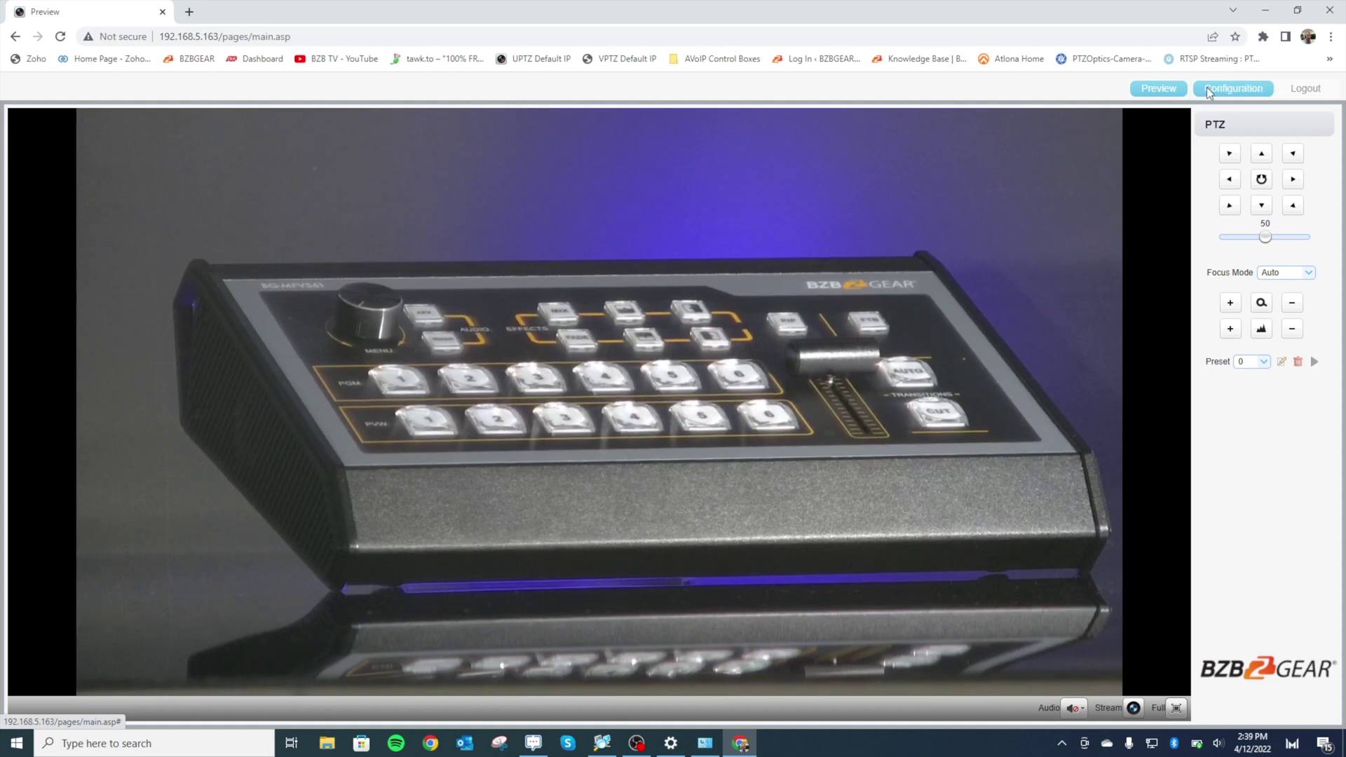
- In Network Configure > Ethernet, set IP 192.168.20.163 and gateway 192.168.20.1, then save
{"action": "left_click", "coordinate": [1230, 89]}
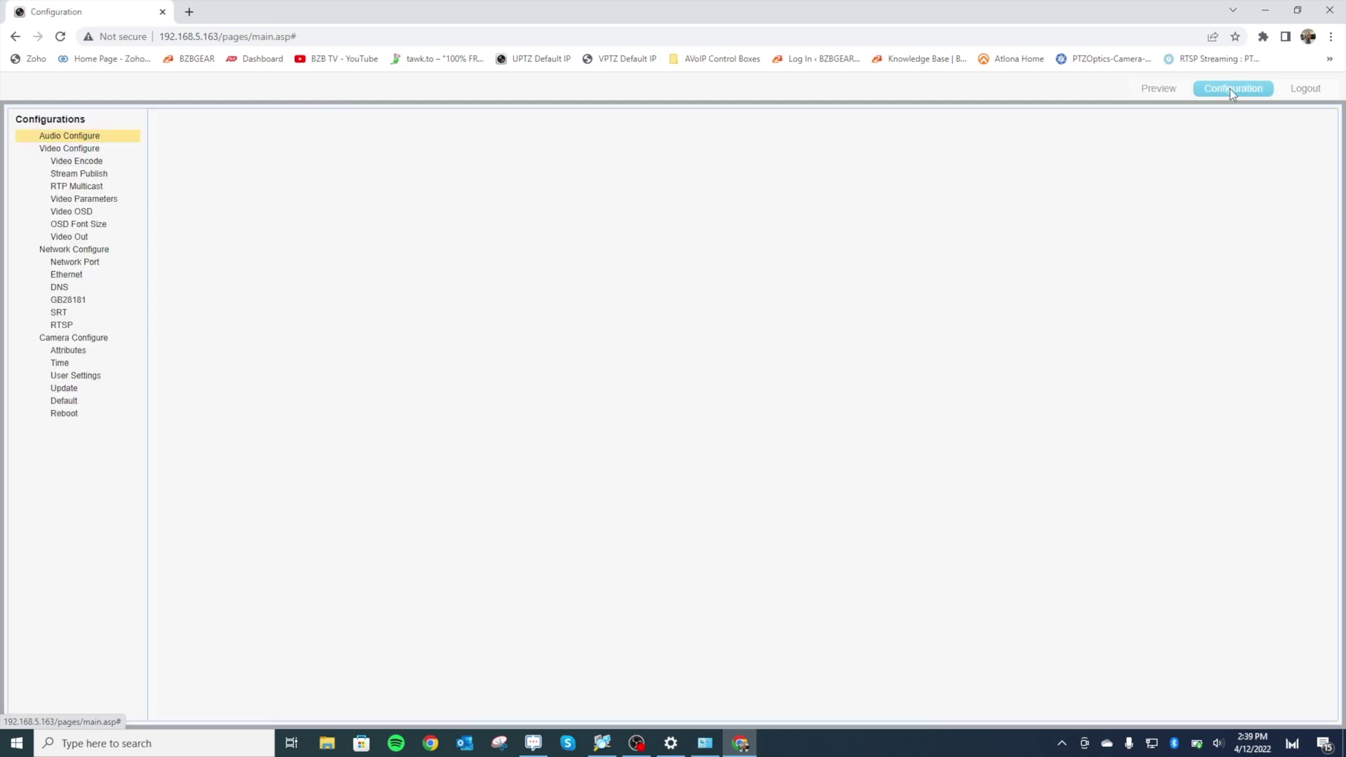
{"action": "left_click", "coordinate": [132, 282]}
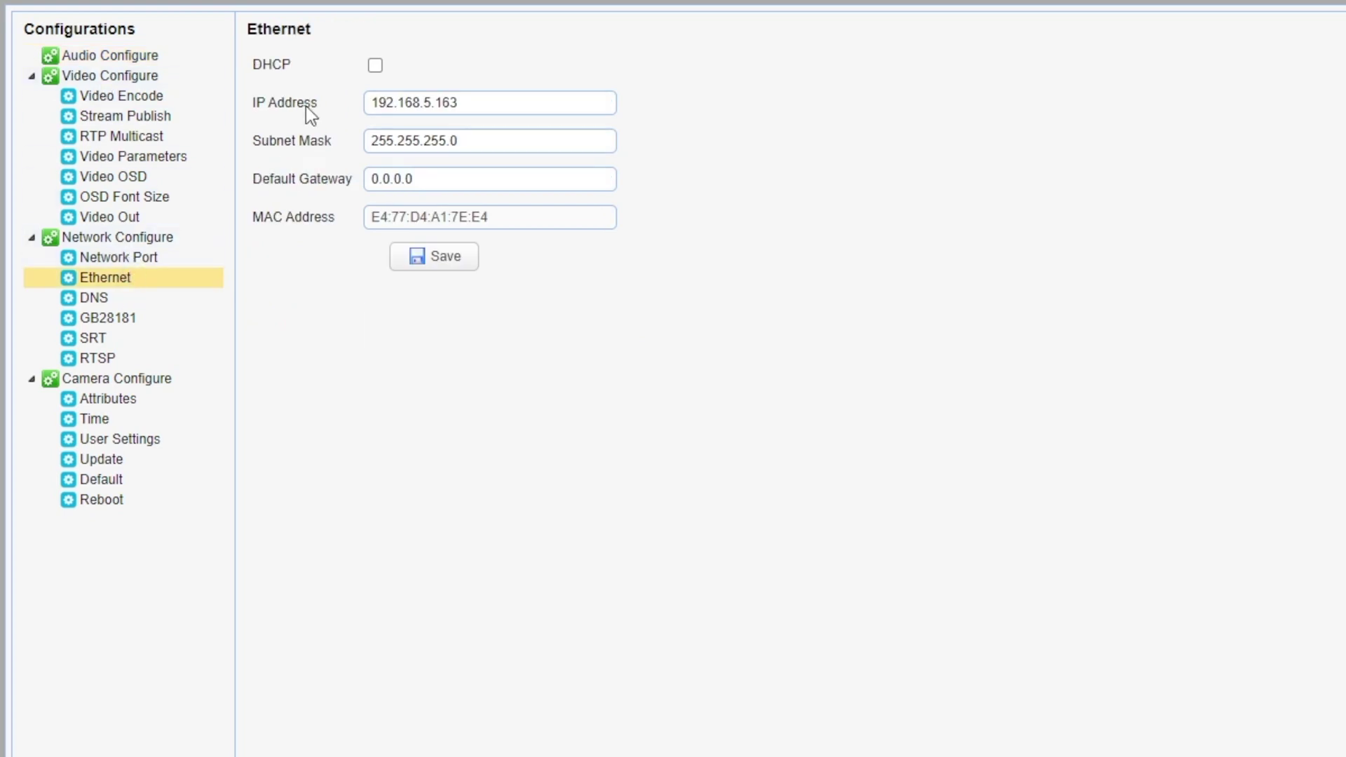
{"action": "left_click", "coordinate": [433, 101]}
{"action": "type", "text": "20"}
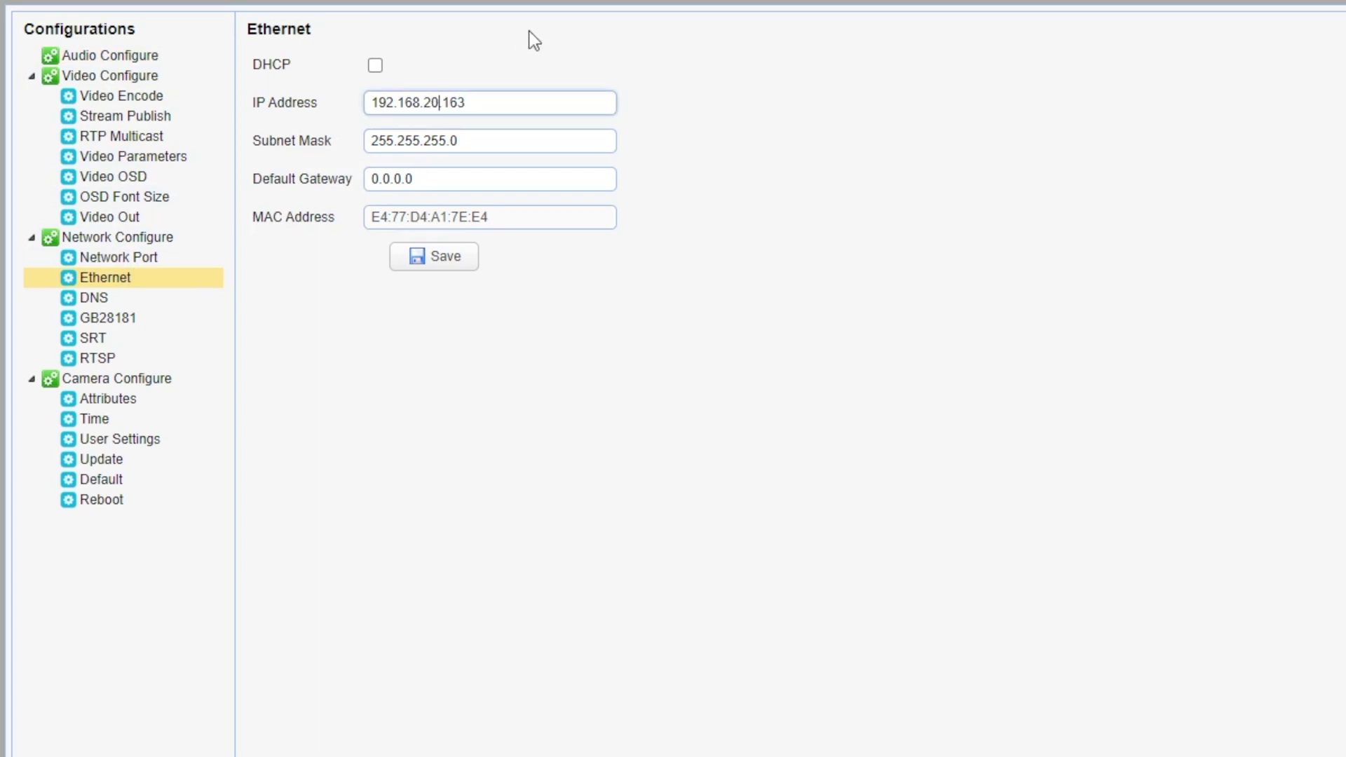
{"action": "left_click", "coordinate": [538, 108]}
{"action": "double_click", "coordinate": [485, 184]}
{"action": "type", "text": "192"}
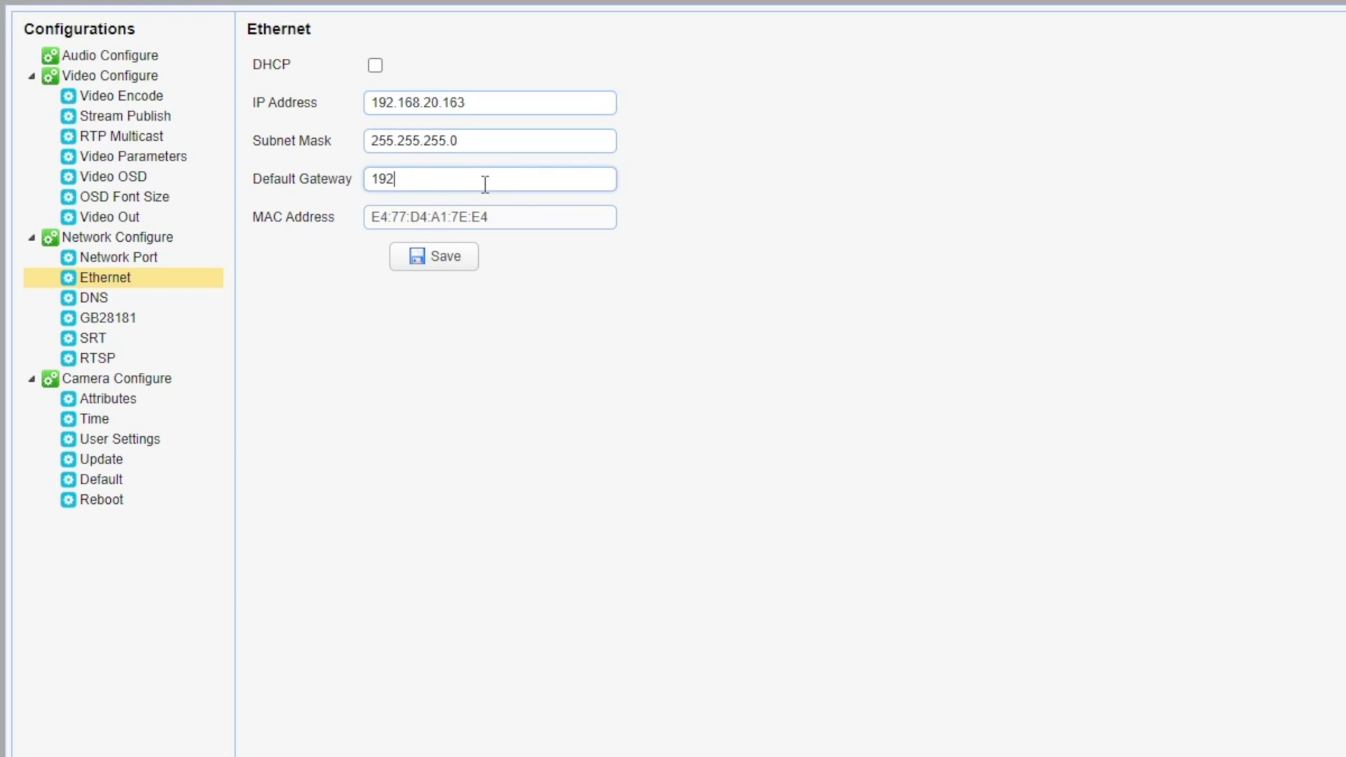
{"action": "type", "text": ".168.20.1"}
{"action": "left_click", "coordinate": [448, 259]}
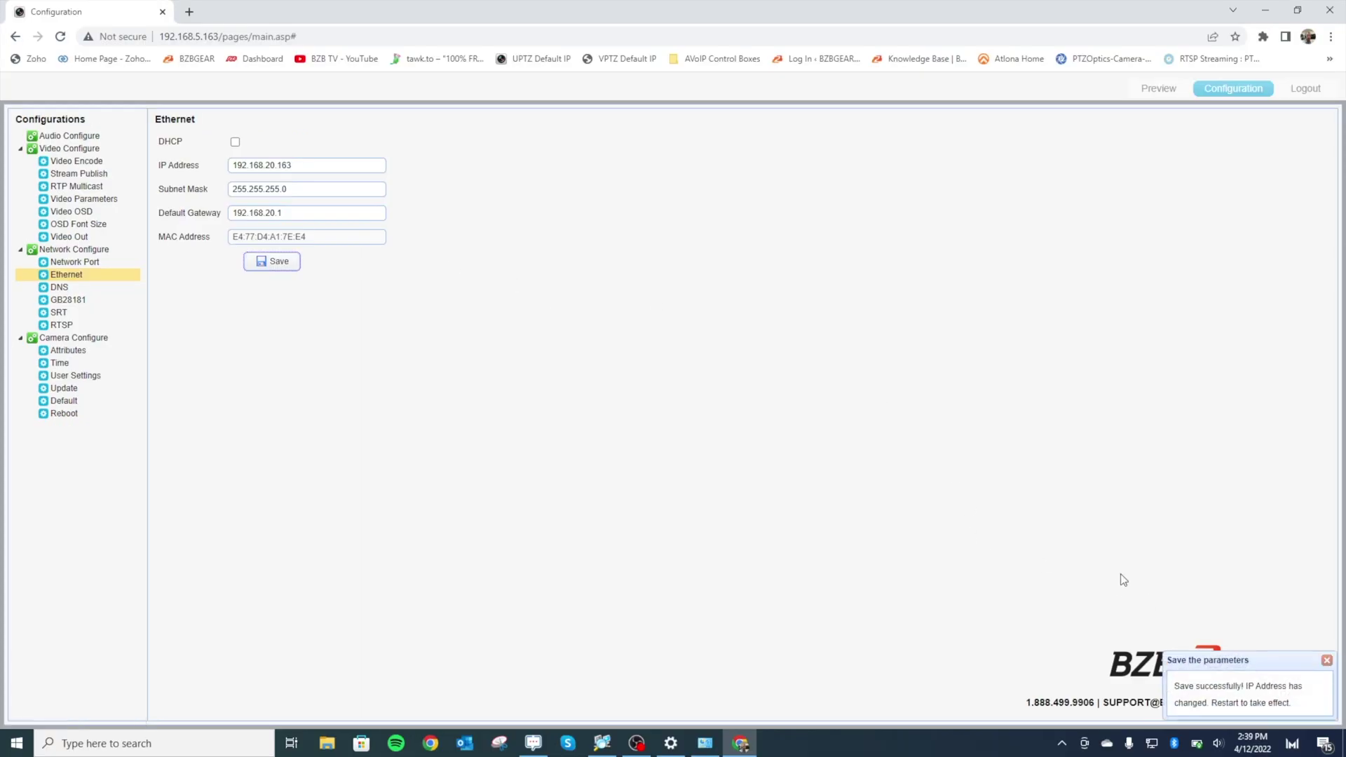
- Reboot the camera from Camera Configure > Reboot, confirming and dismissing the restart notice
{"action": "left_click", "coordinate": [74, 416]}
{"action": "left_click", "coordinate": [186, 139]}
{"action": "left_click", "coordinate": [641, 425]}
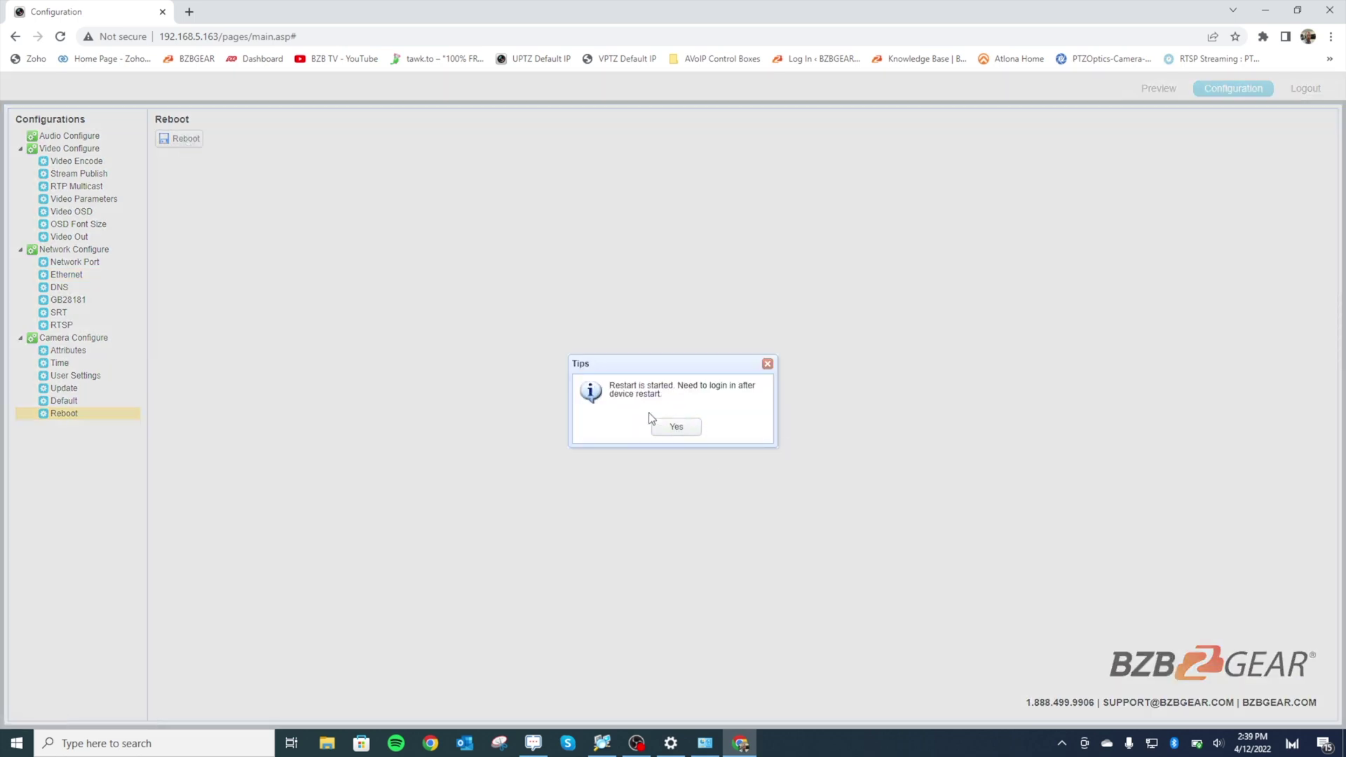
{"action": "left_click", "coordinate": [676, 427]}
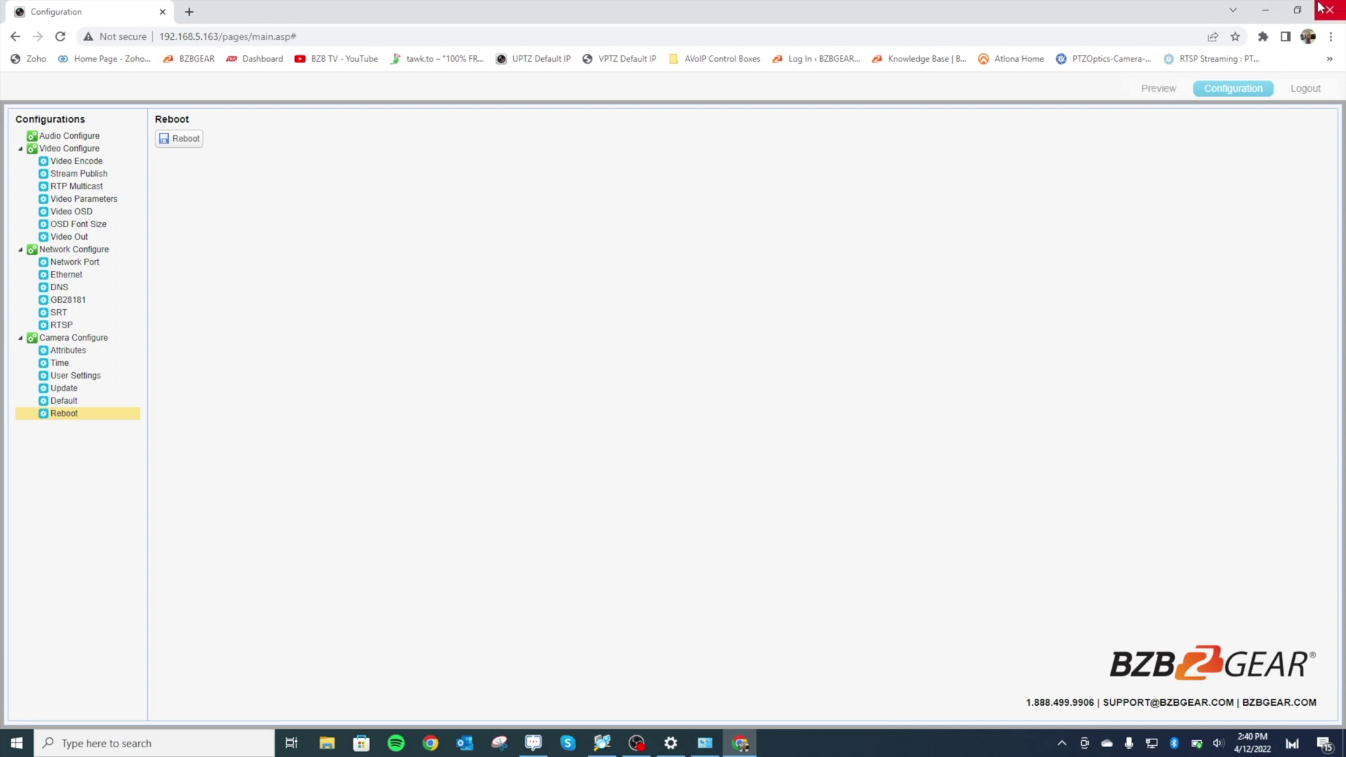
- Close the old Settings windows and reopen the network adapters list
{"action": "left_click", "coordinate": [1266, 11]}
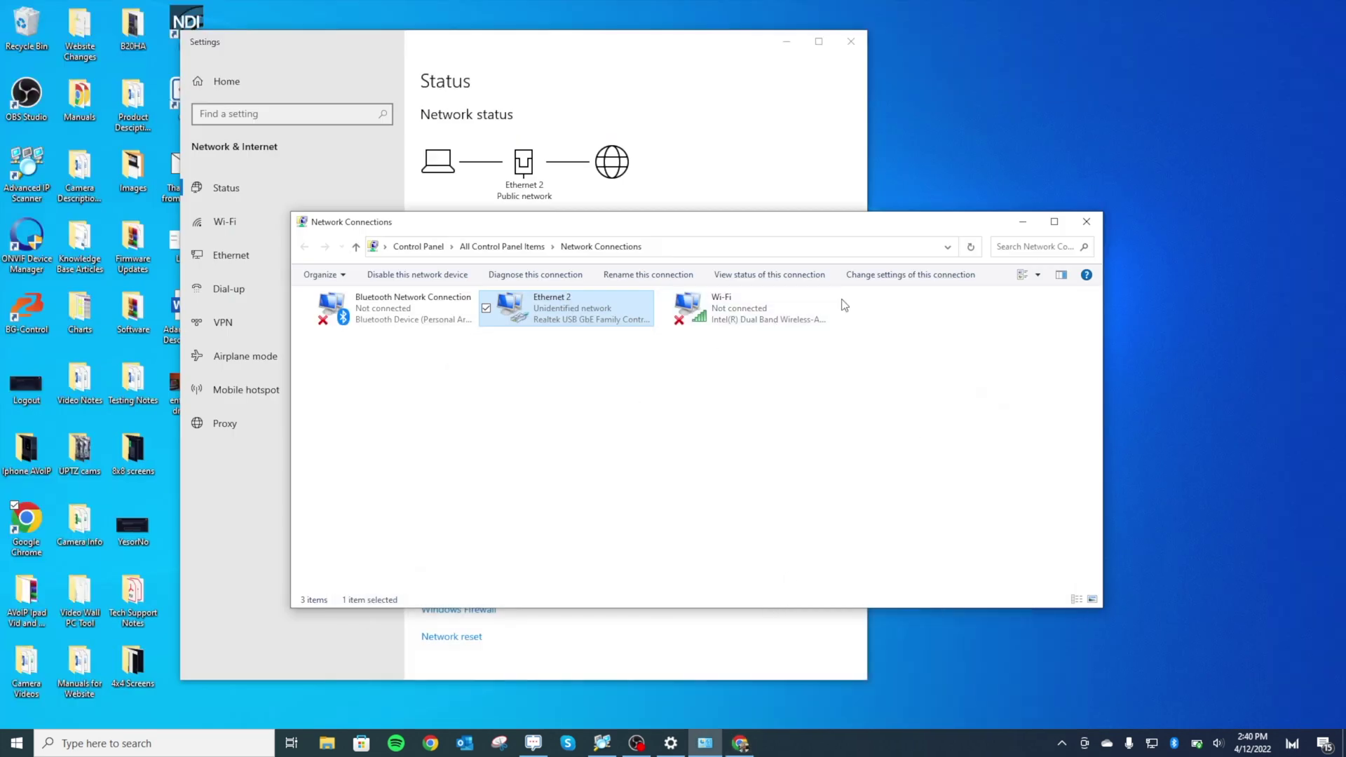
{"action": "left_click", "coordinate": [1086, 222]}
{"action": "left_click", "coordinate": [851, 41]}
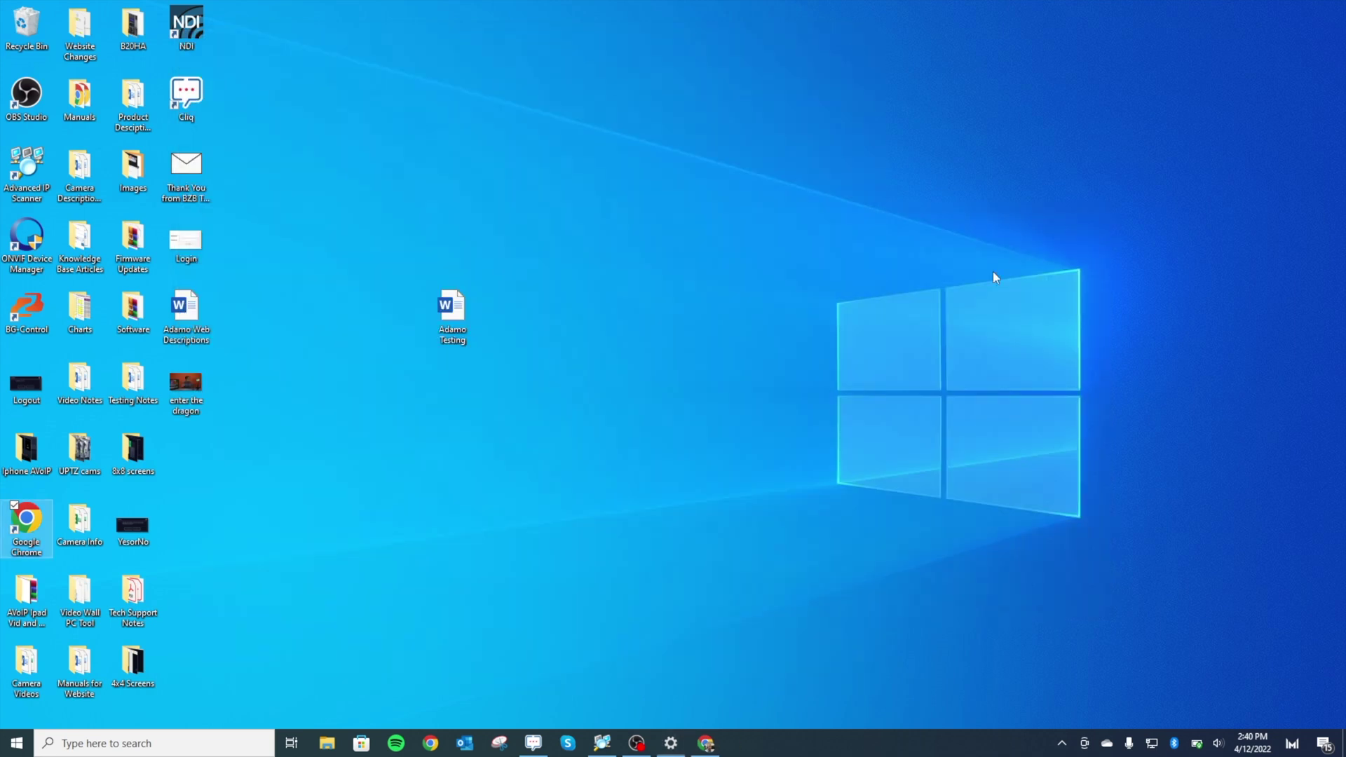
{"action": "right_click", "coordinate": [1152, 743]}
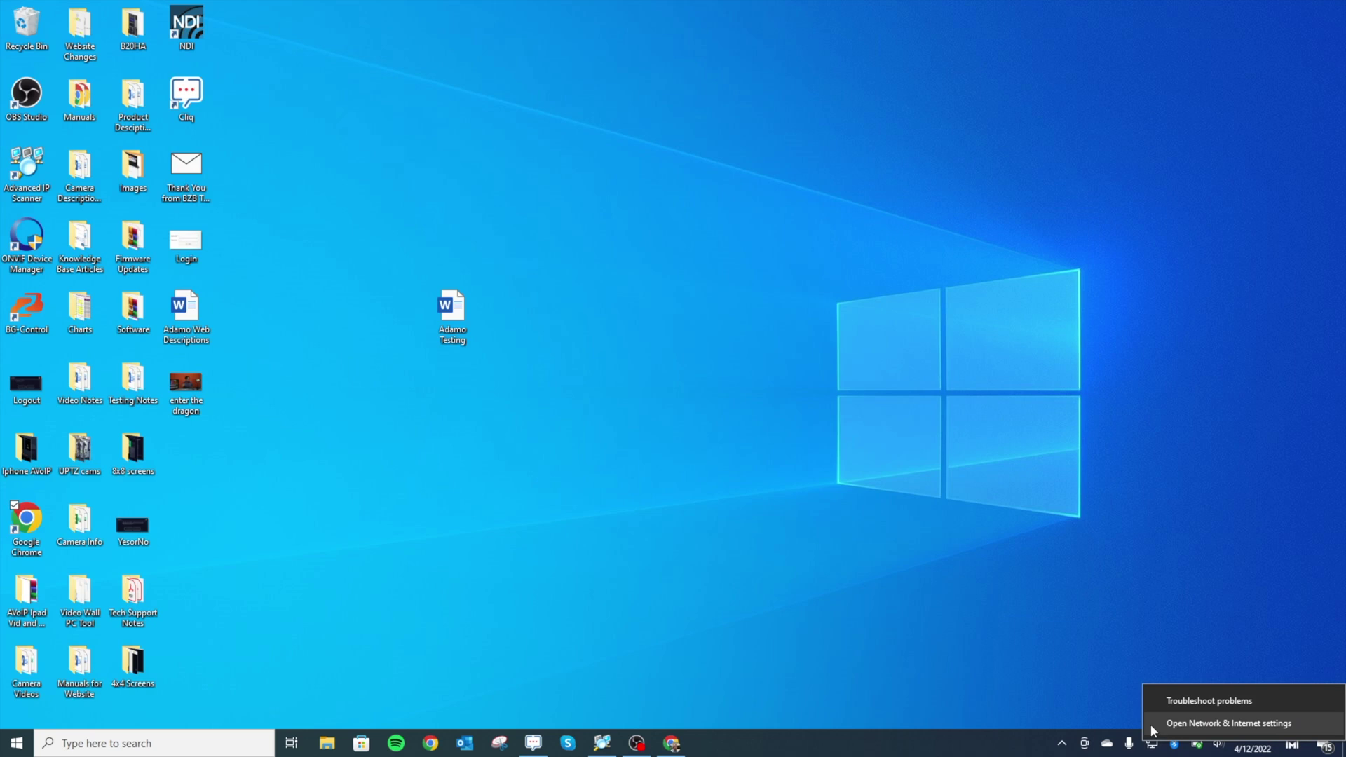
{"action": "left_click", "coordinate": [1151, 725]}
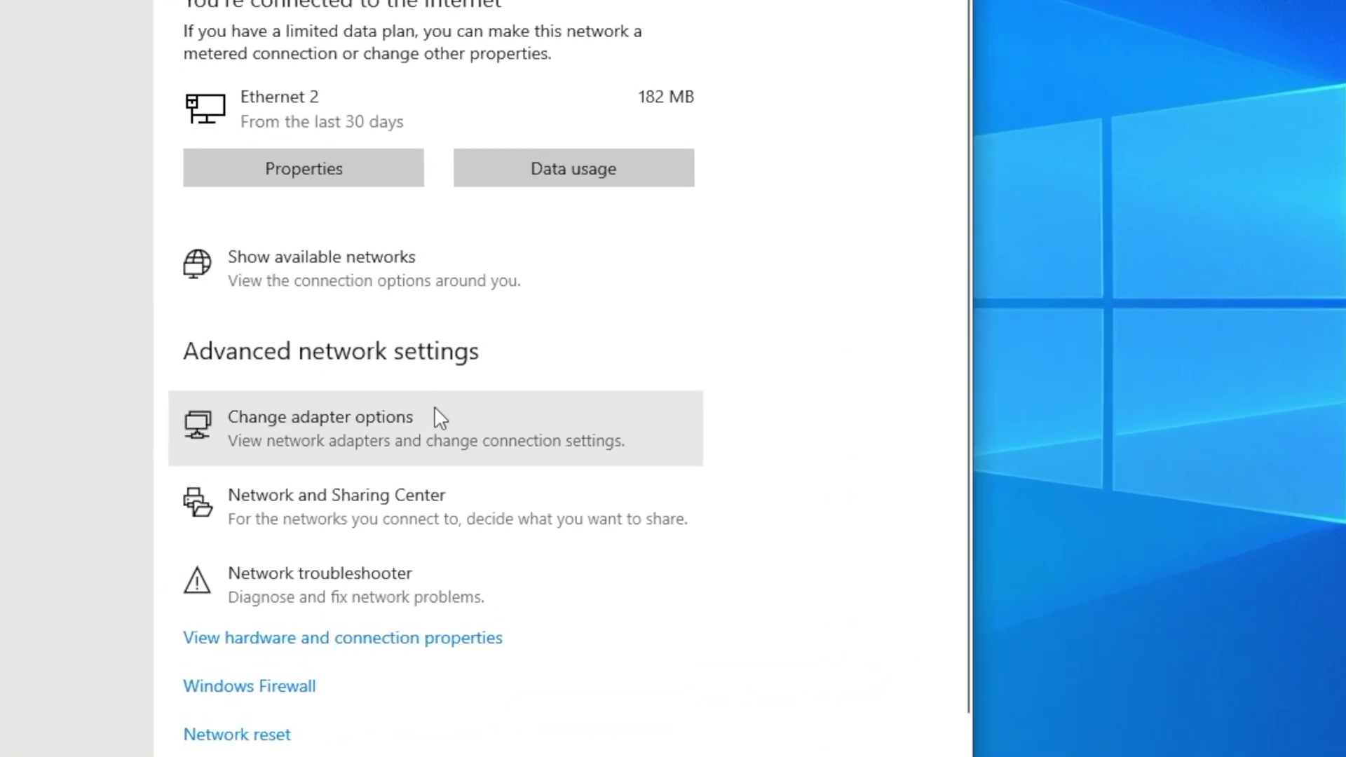
{"action": "left_click", "coordinate": [393, 424]}
- Set Ethernet 2's IPv4 to obtain IP and DNS automatically, apply, and return to Chrome
{"action": "right_click", "coordinate": [416, 176]}
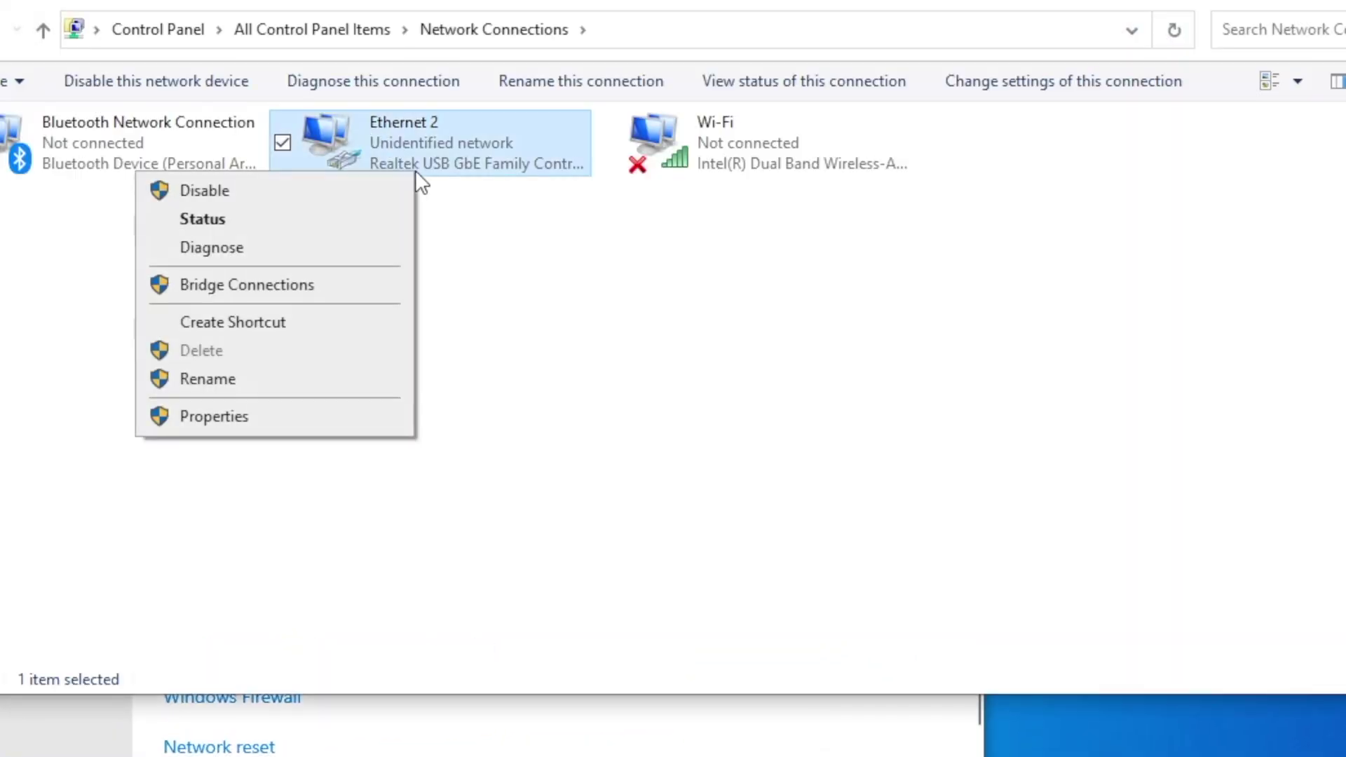
{"action": "left_click", "coordinate": [393, 423]}
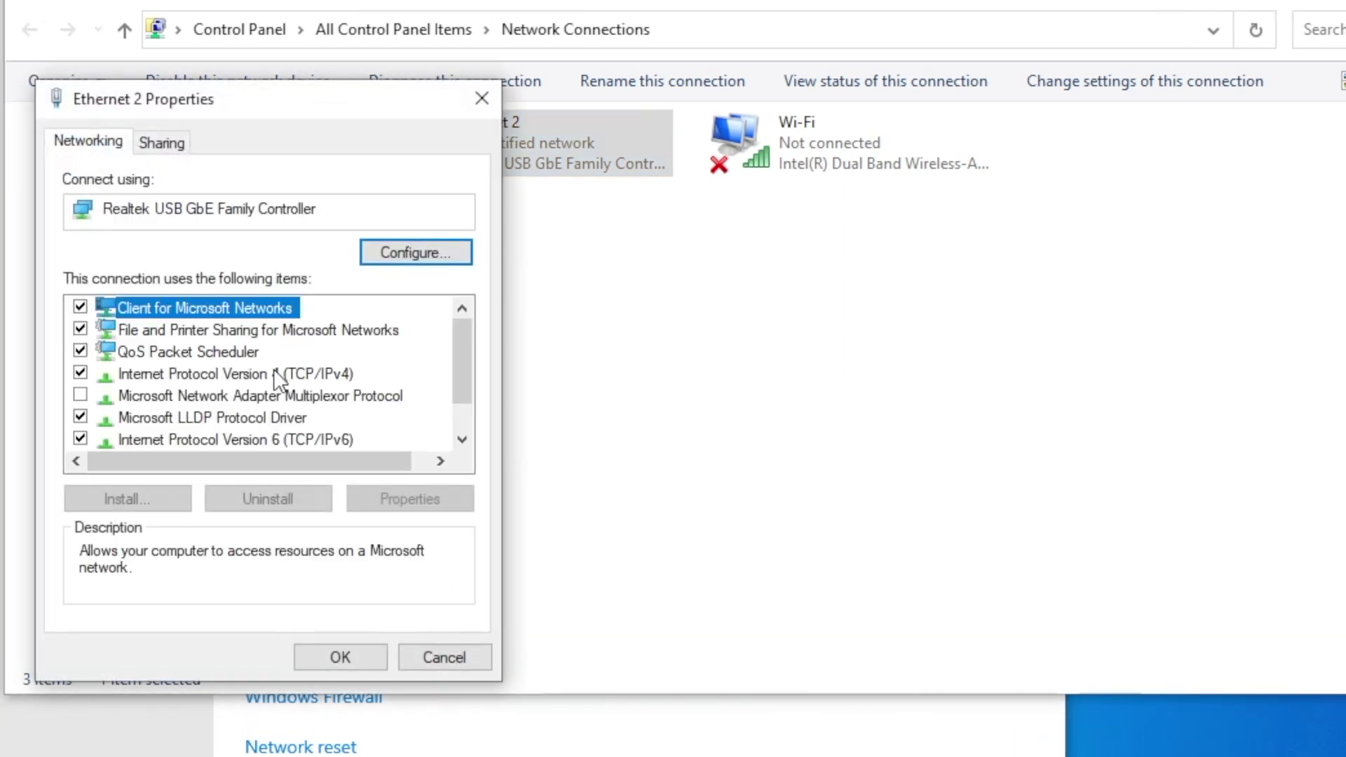
{"action": "double_click", "coordinate": [255, 371]}
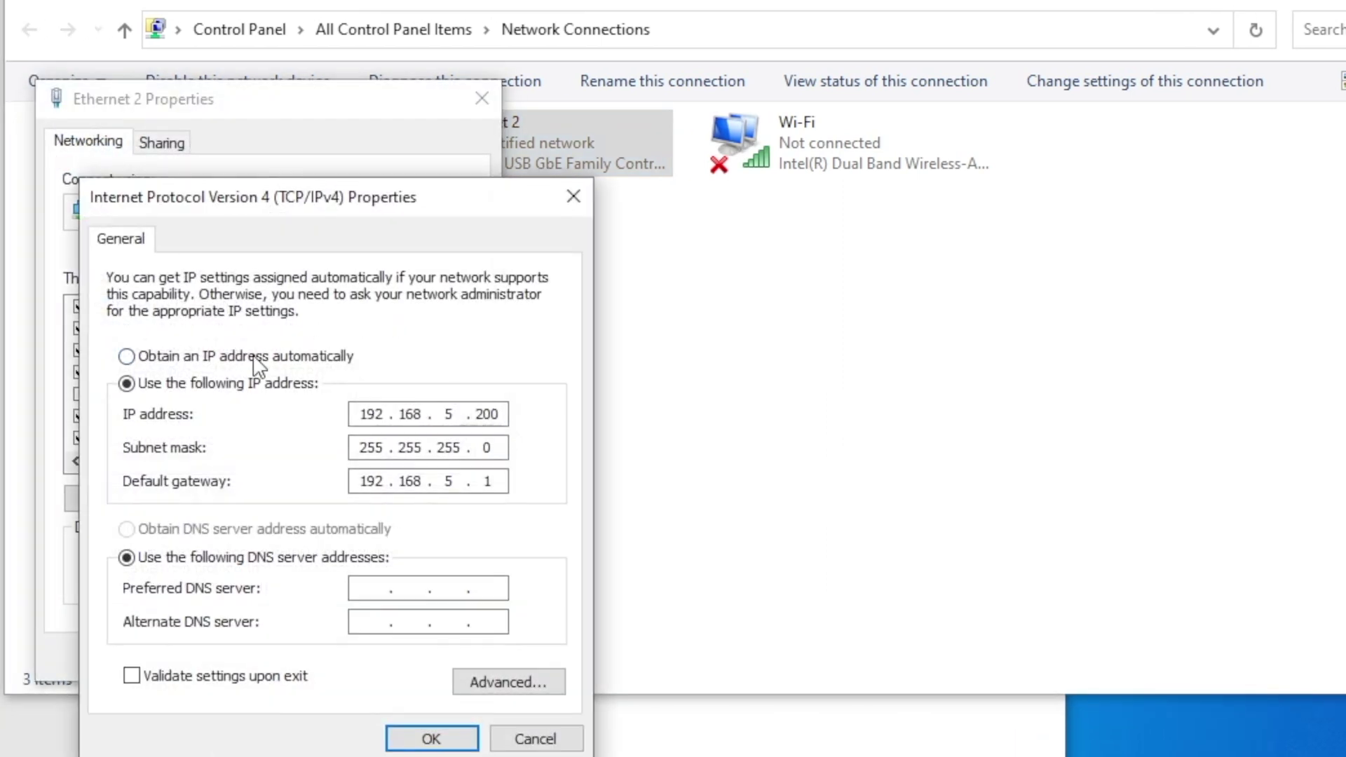
{"action": "left_click", "coordinate": [126, 357]}
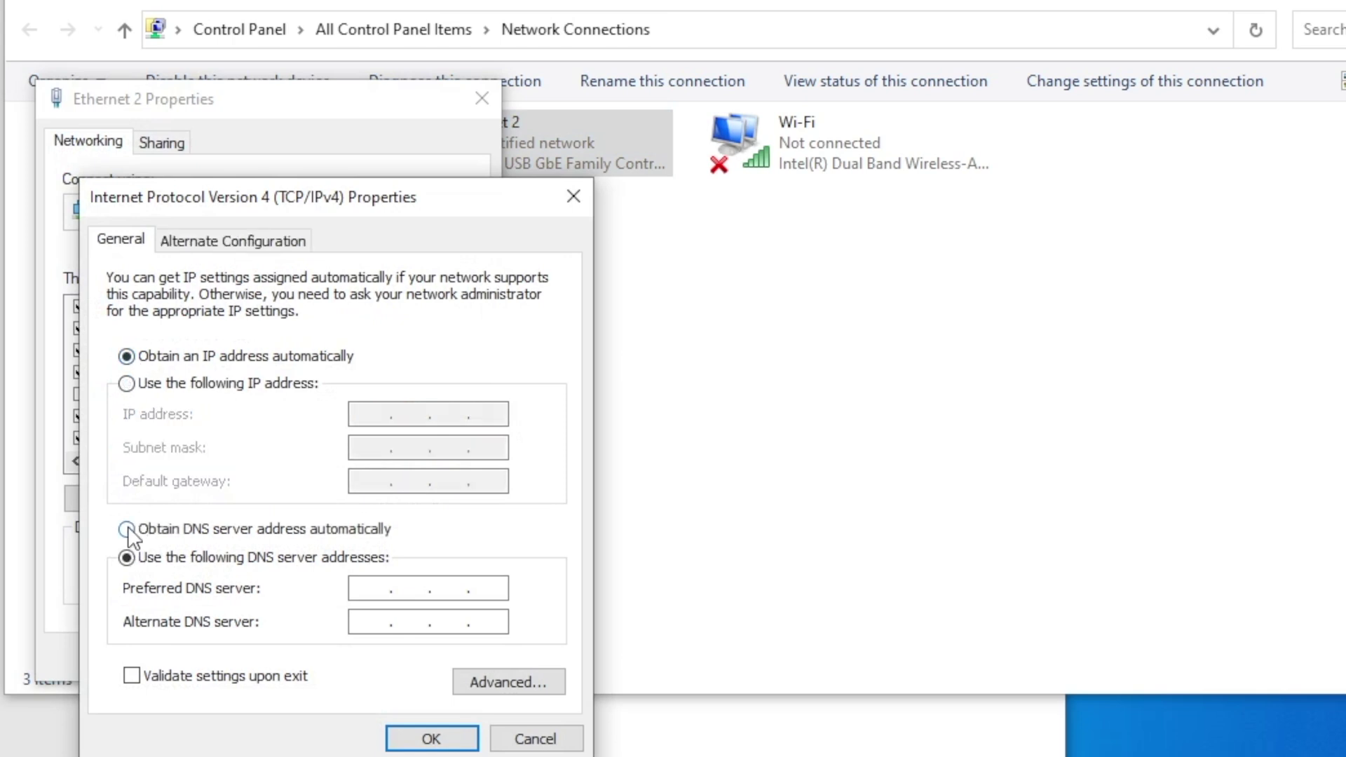
{"action": "left_click", "coordinate": [129, 531]}
{"action": "left_click", "coordinate": [418, 744]}
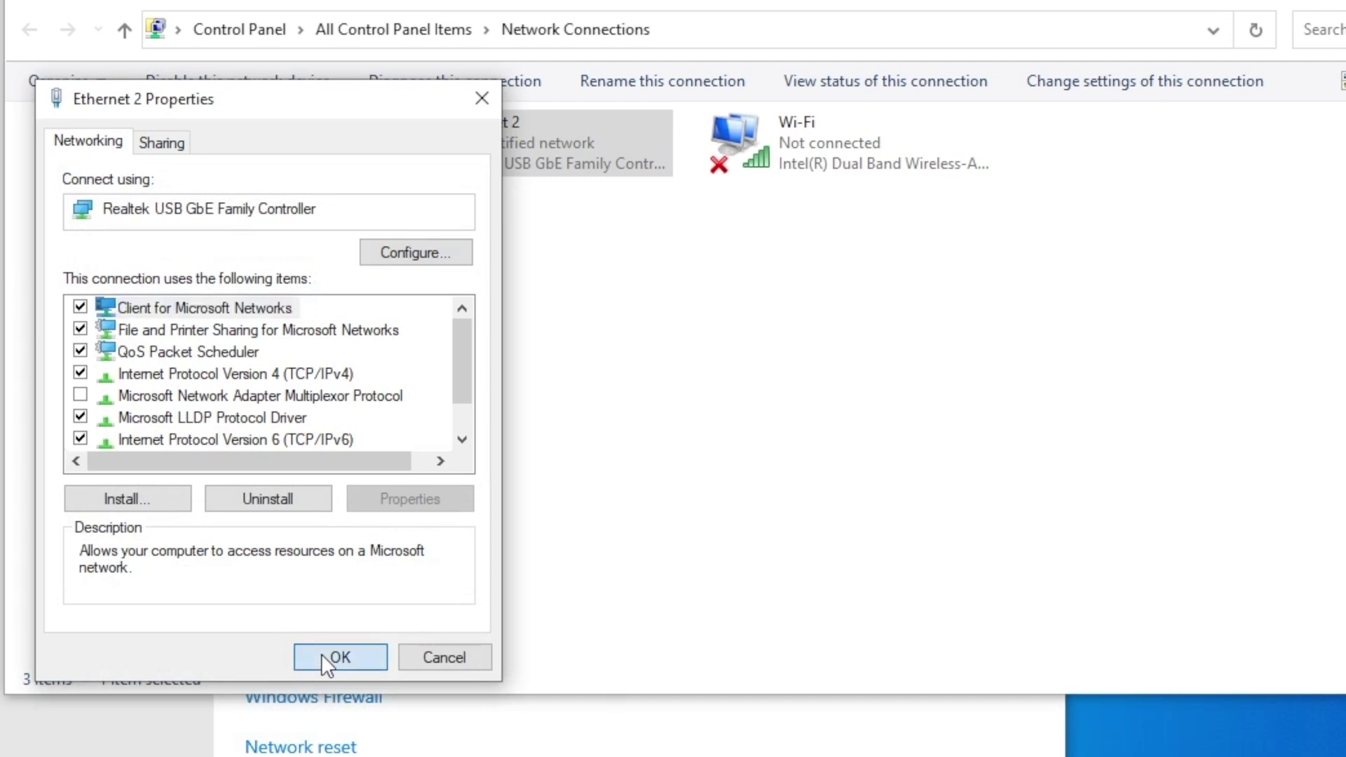
{"action": "left_click", "coordinate": [324, 657]}
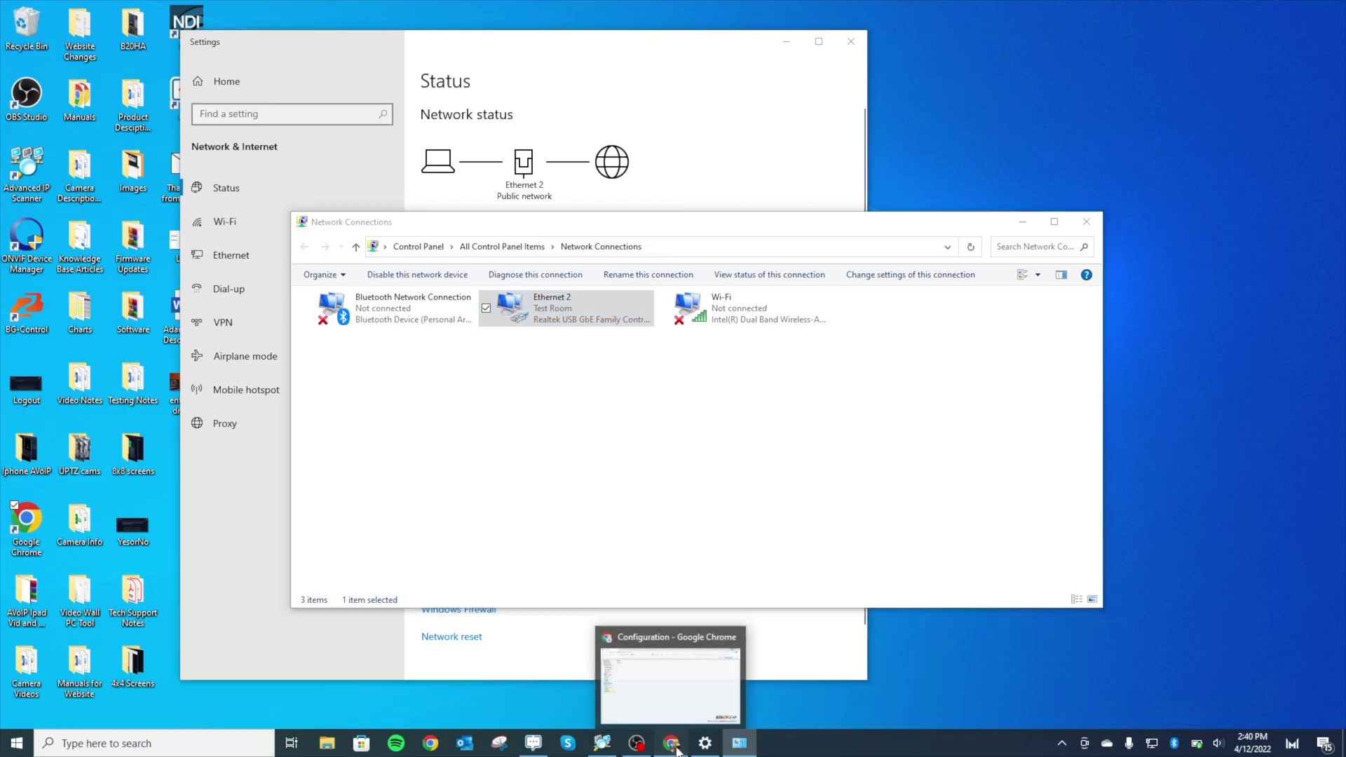
{"action": "left_click", "coordinate": [675, 748]}
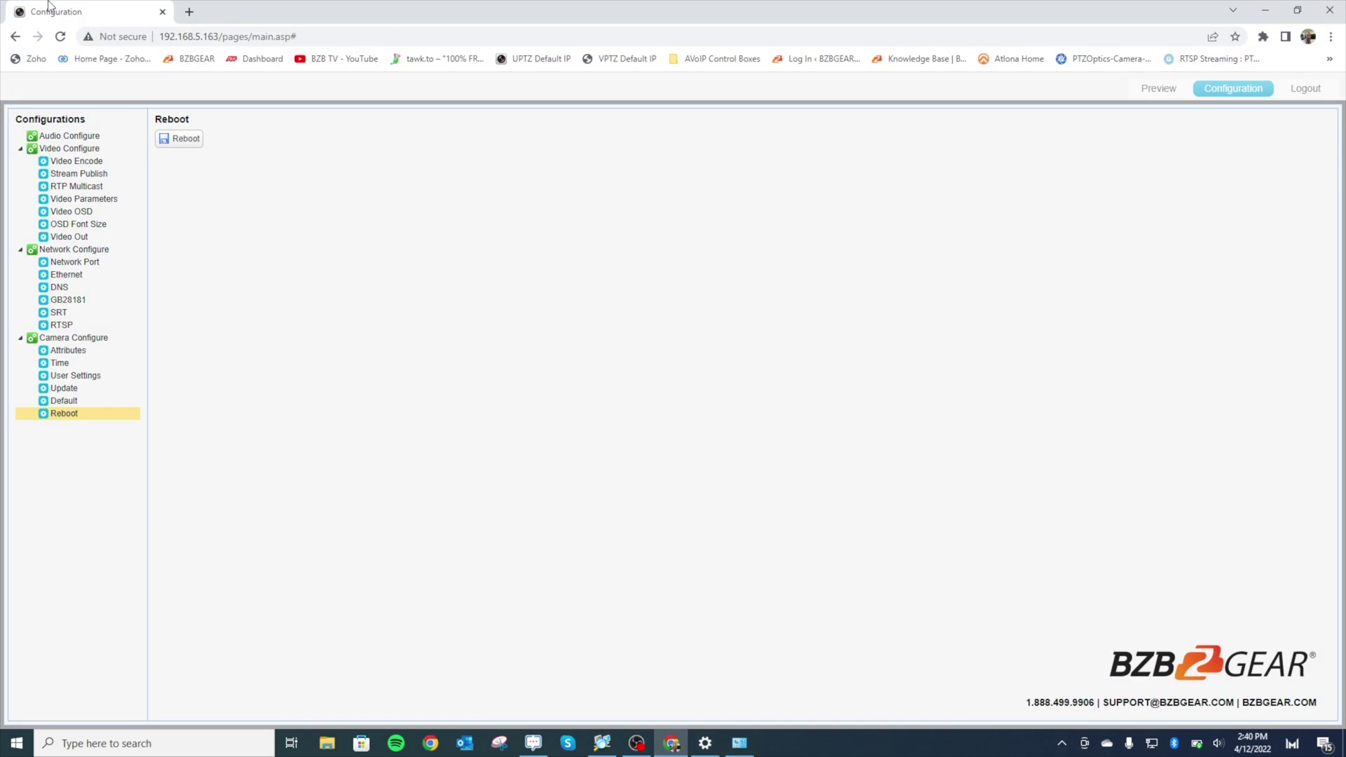
- Load the camera at 192.168.20.163 in a new Chrome tab
{"action": "left_click", "coordinate": [190, 12]}
{"action": "type", "text": "192.168"}
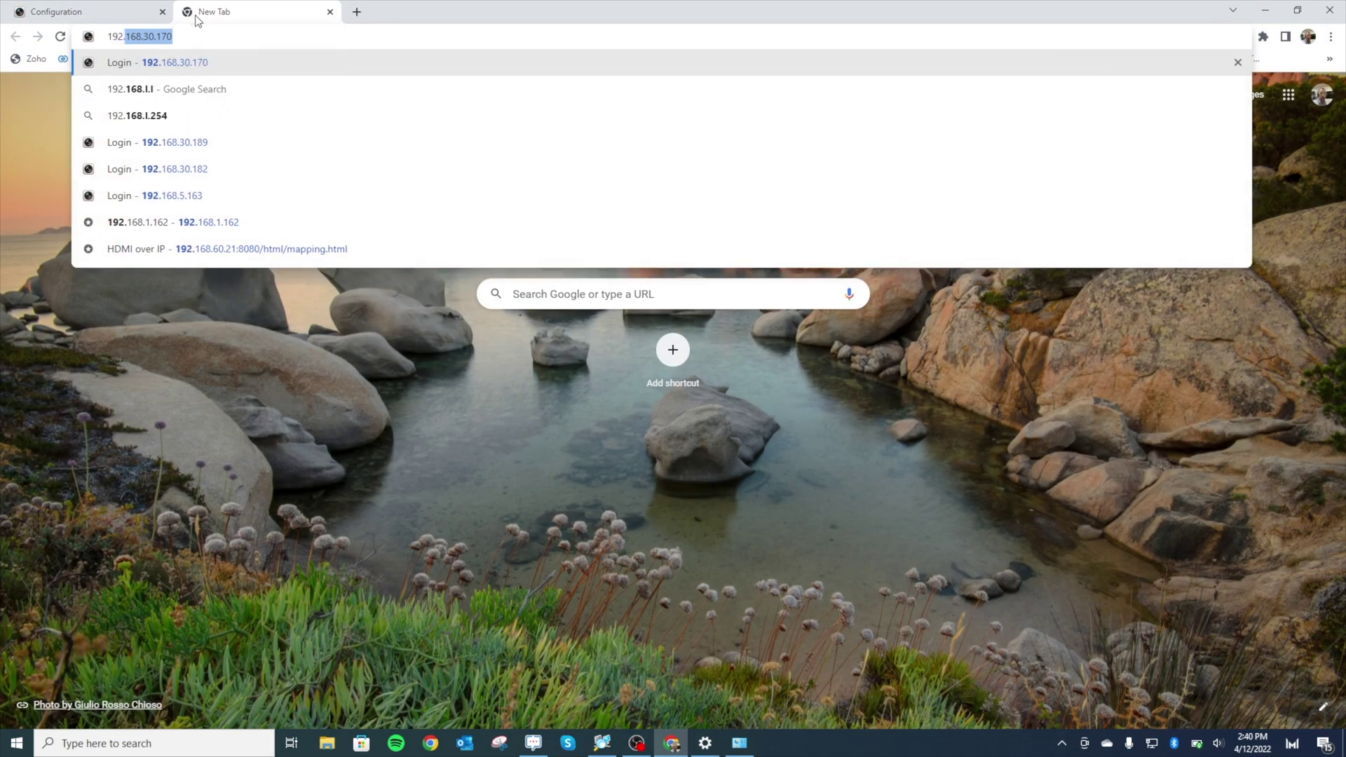
{"action": "type", "text": ".2"}
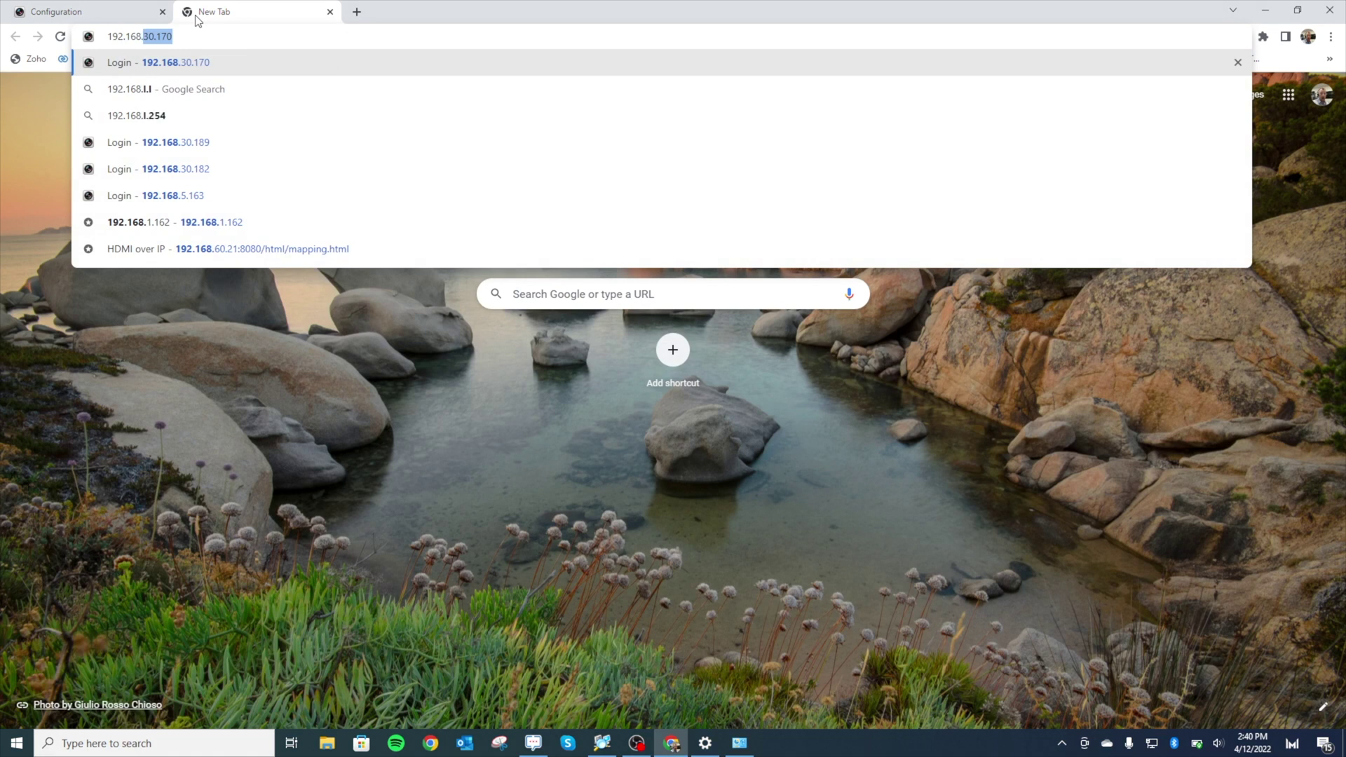
{"action": "key", "text": "BackSpace"}
{"action": "key", "text": "BackSpace"}
{"action": "type", "text": "20."}
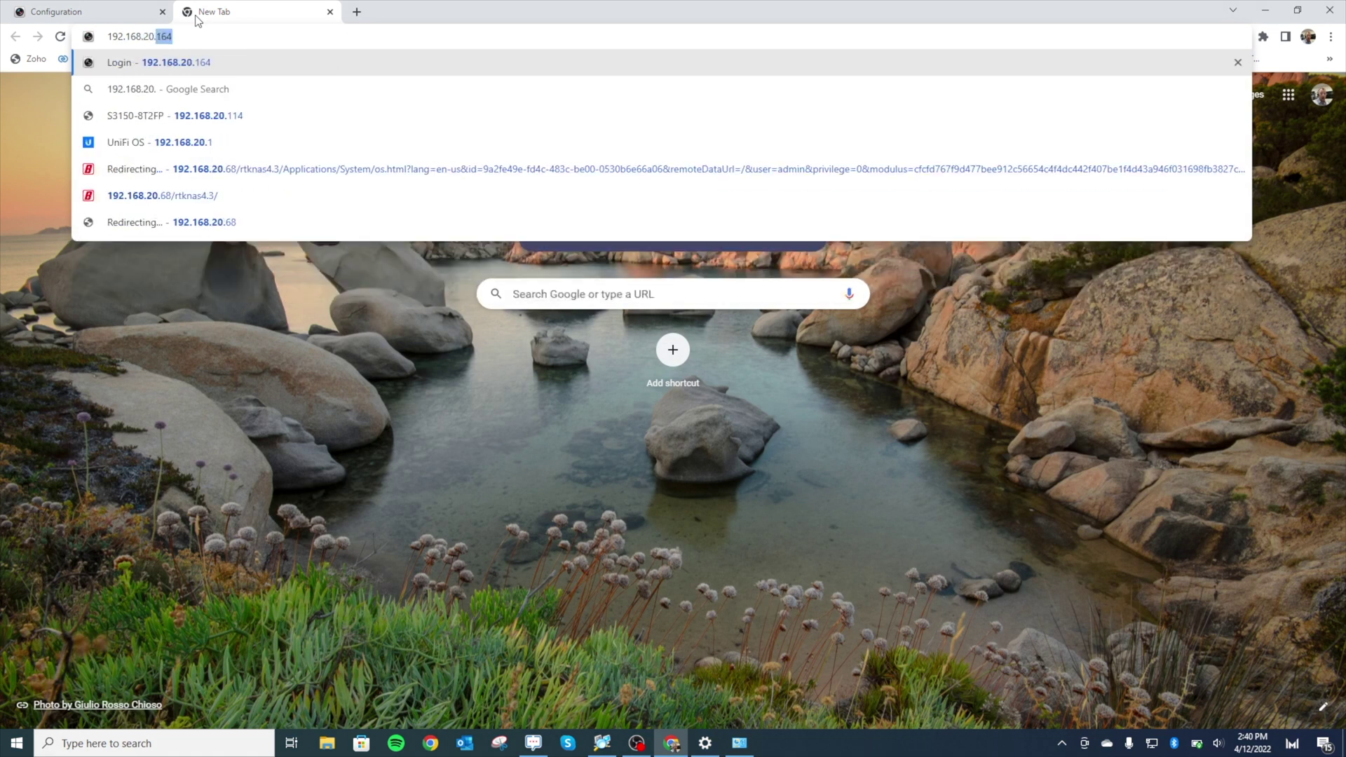
{"action": "type", "text": "163"}
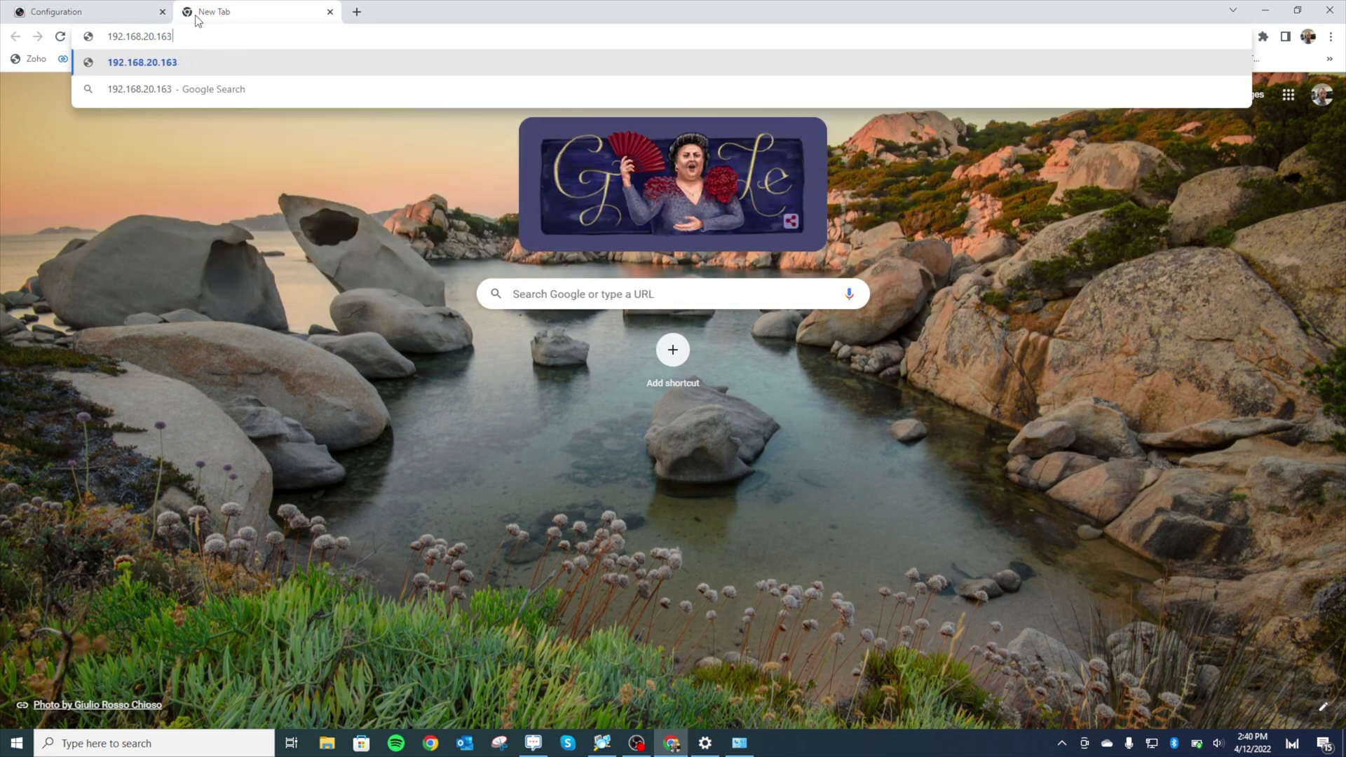
{"action": "key", "text": "Return"}
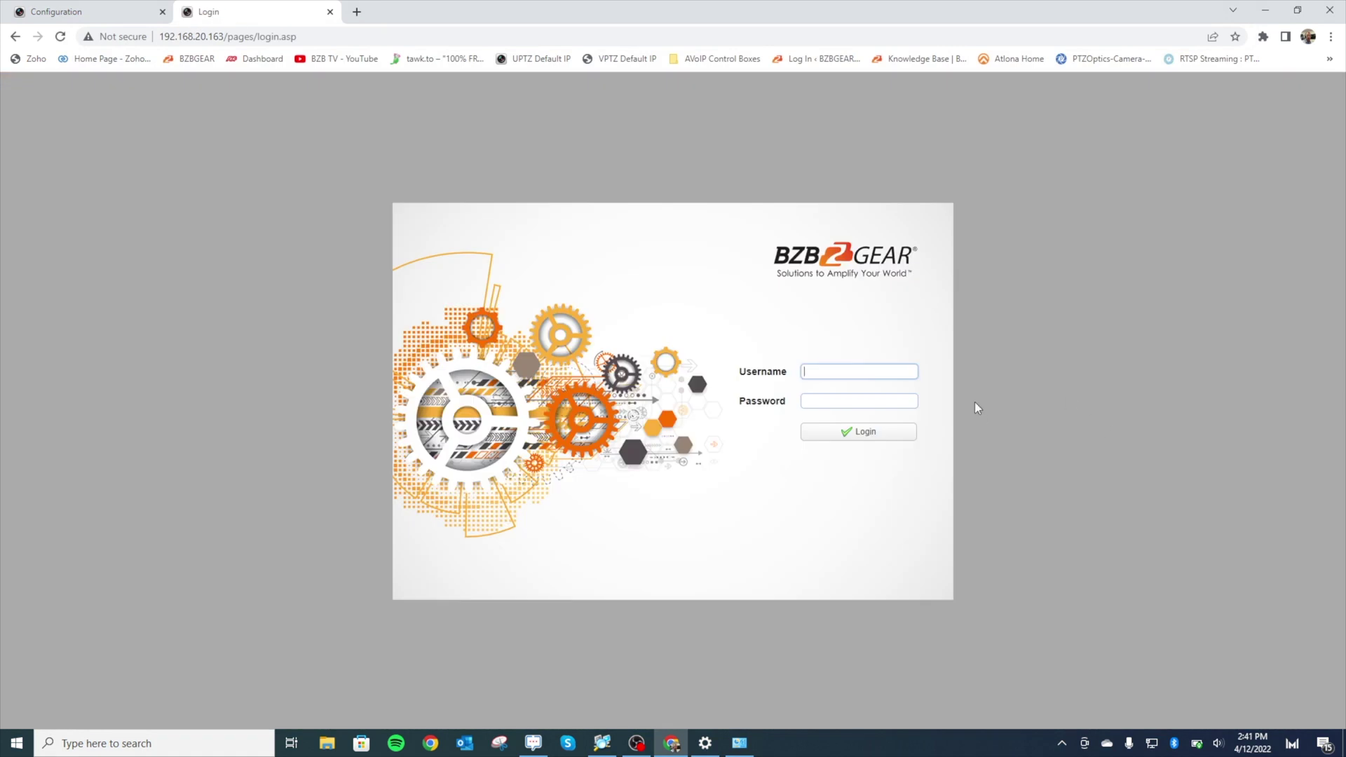
- Sign in with the camera's password and dismiss Chrome's password warning and save prompt
{"action": "type", "text": "admin"}
{"action": "key", "text": "Return"}
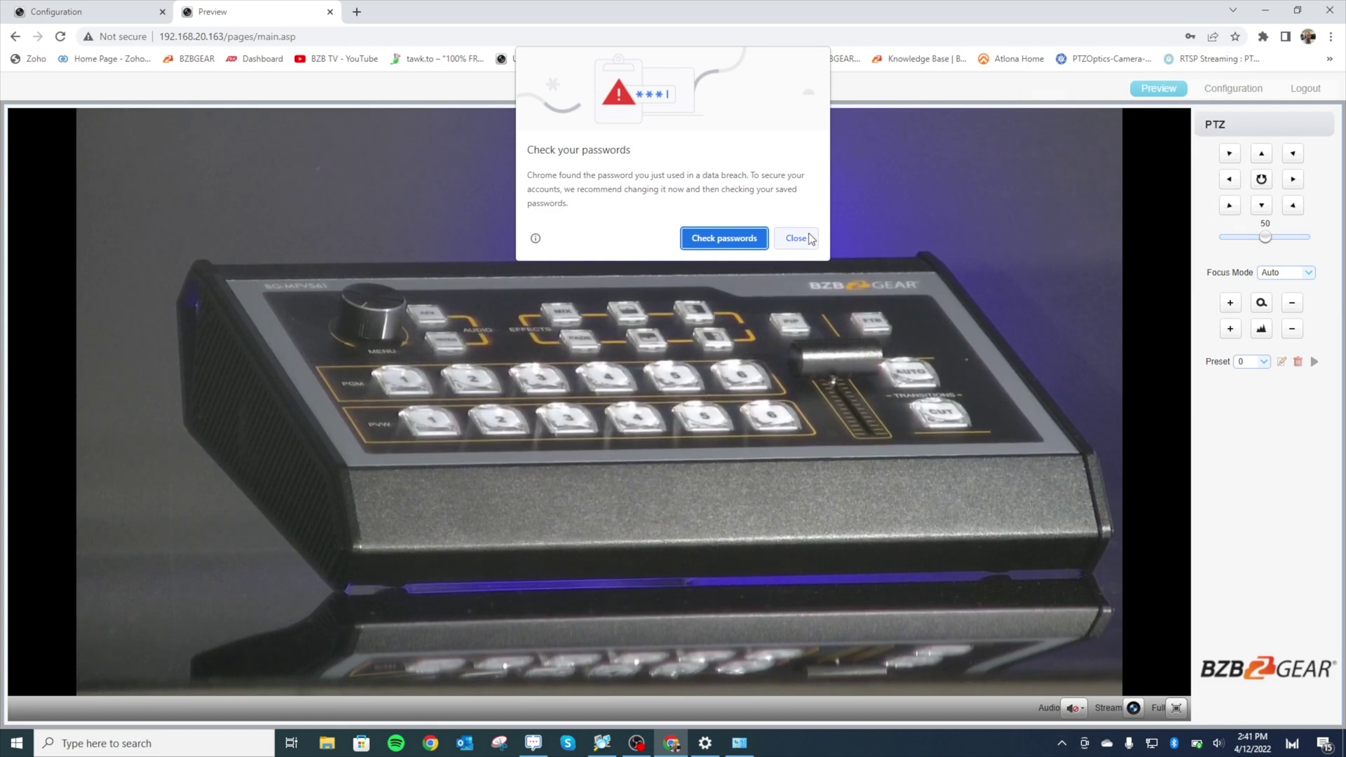
{"action": "left_click", "coordinate": [798, 238]}
{"action": "left_click", "coordinate": [1235, 57]}
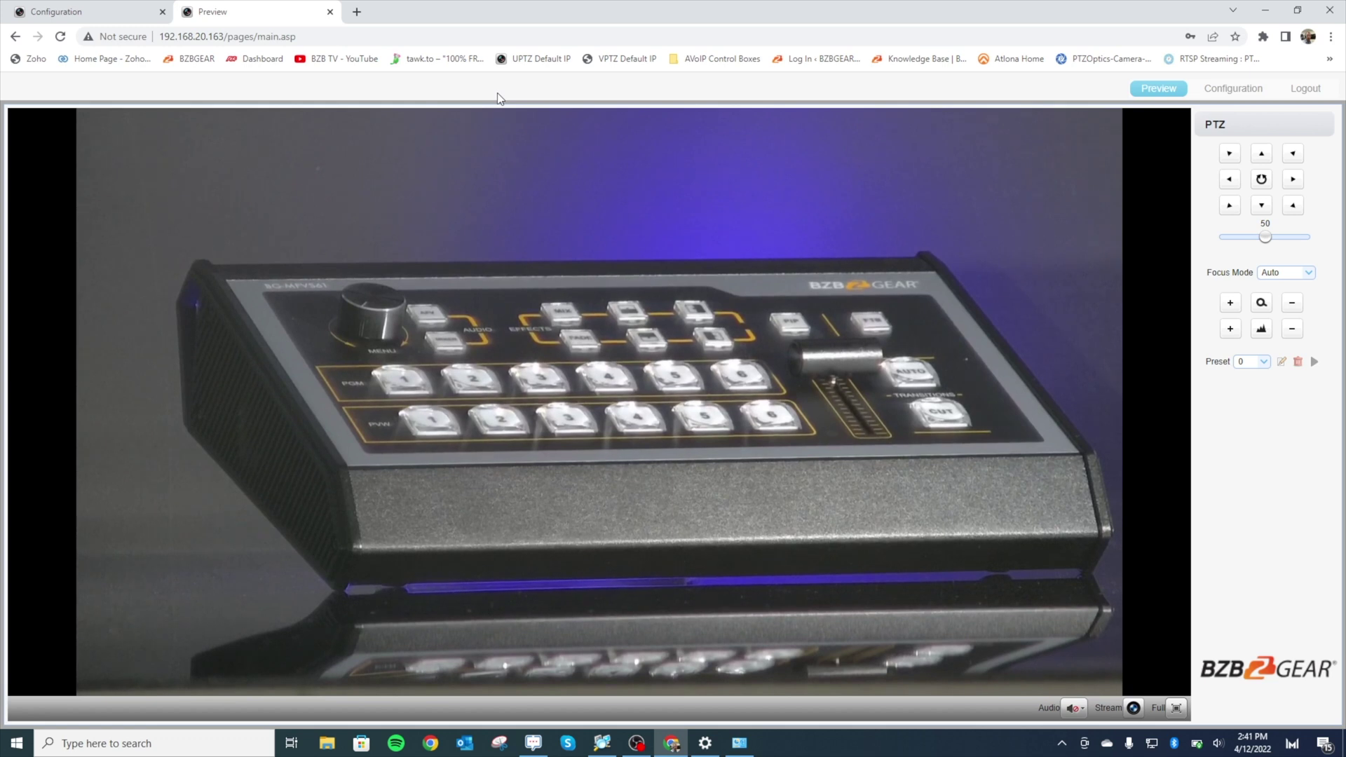
{"action": "left_click", "coordinate": [357, 11]}
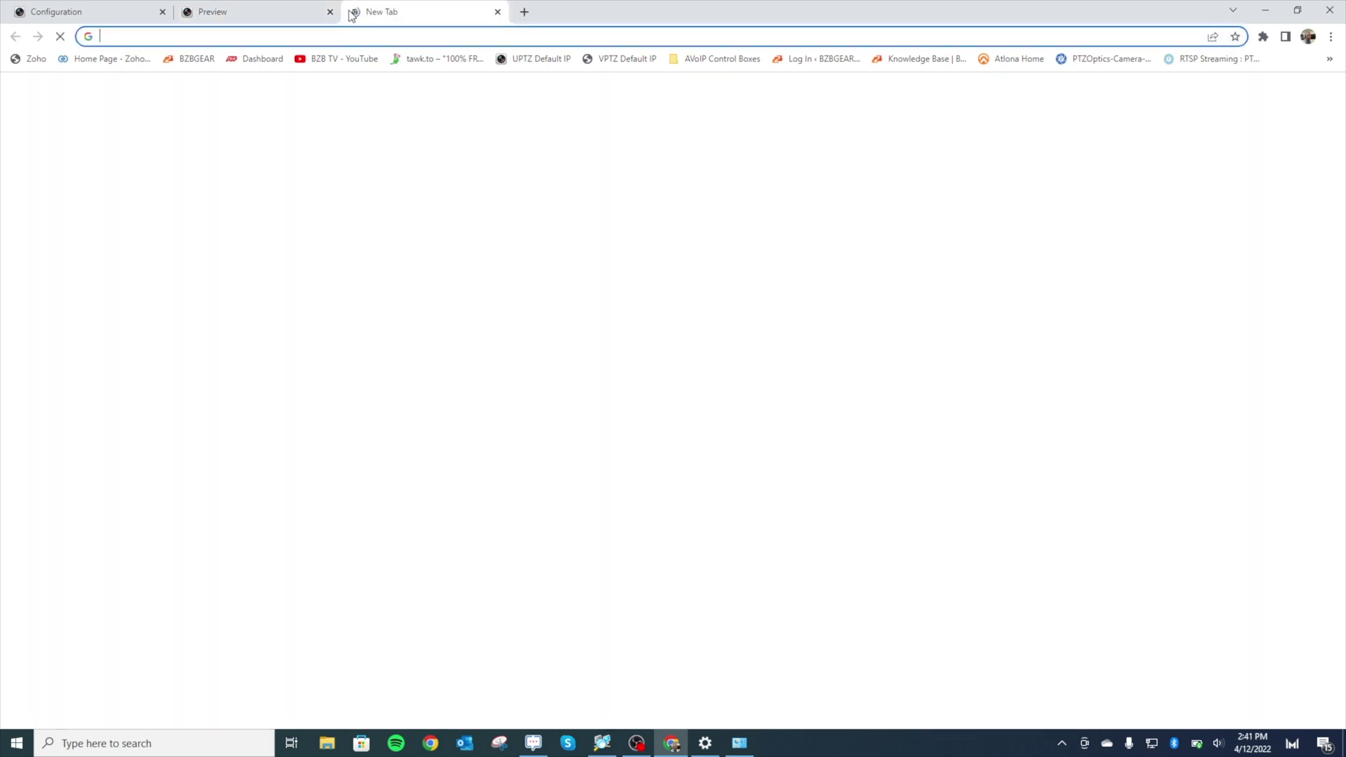
- Load the second camera at 192.168.20.164 and close the old Configuration tab
{"action": "type", "text": "192.168"}
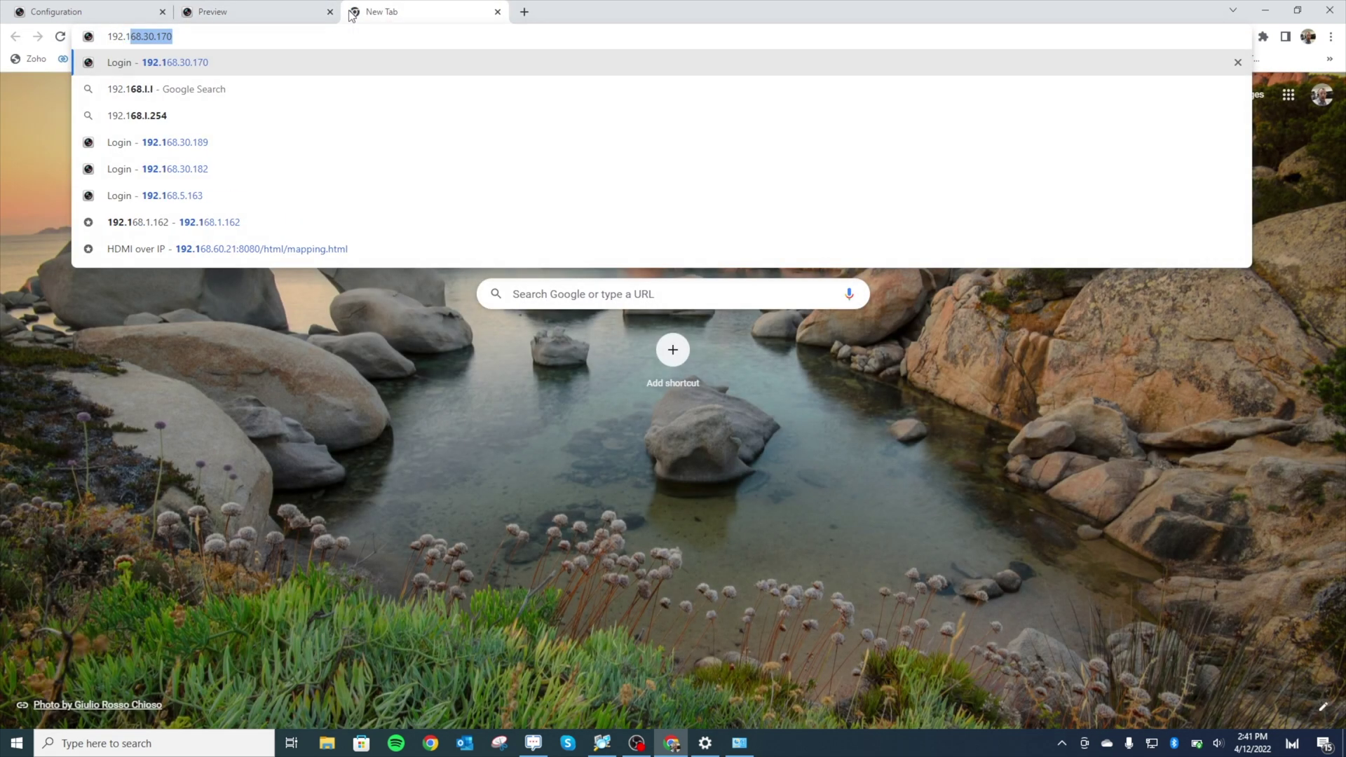
{"action": "type", "text": ".20."}
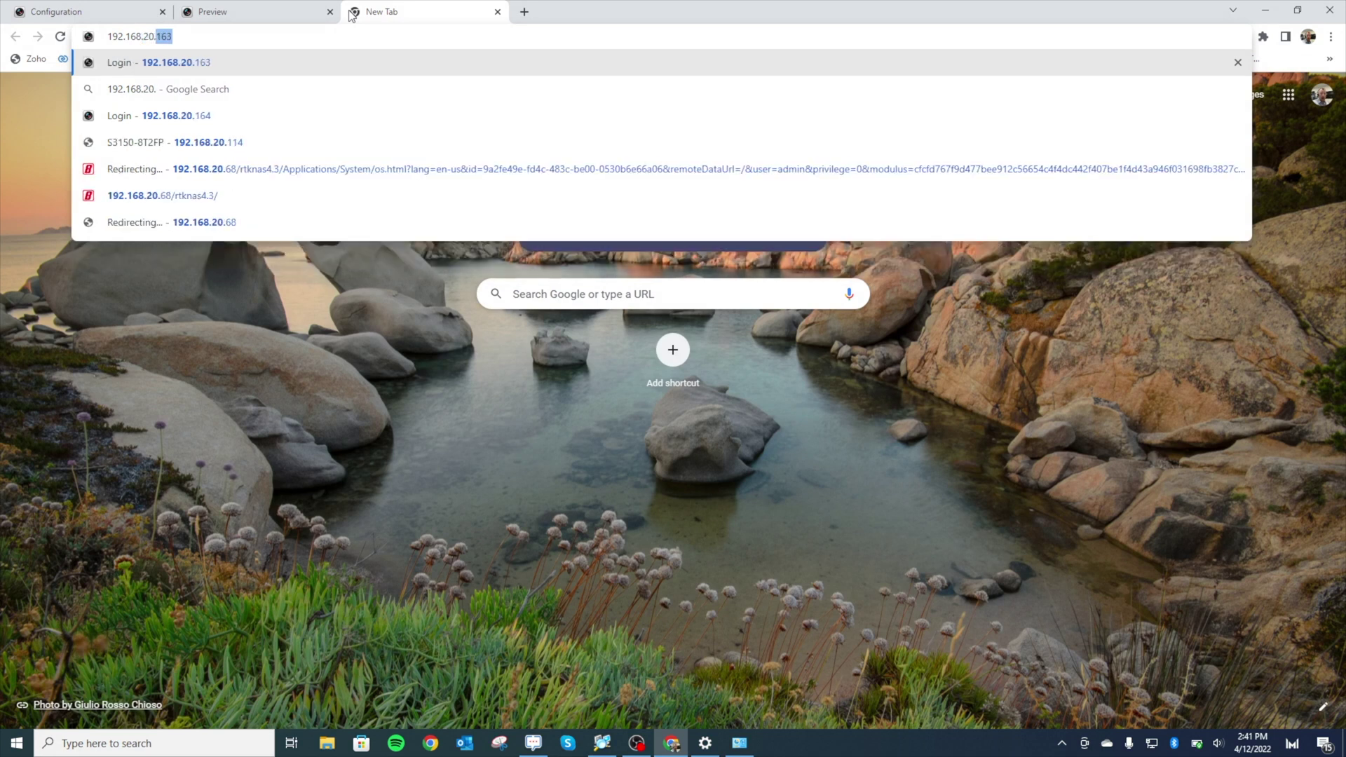
{"action": "type", "text": "164"}
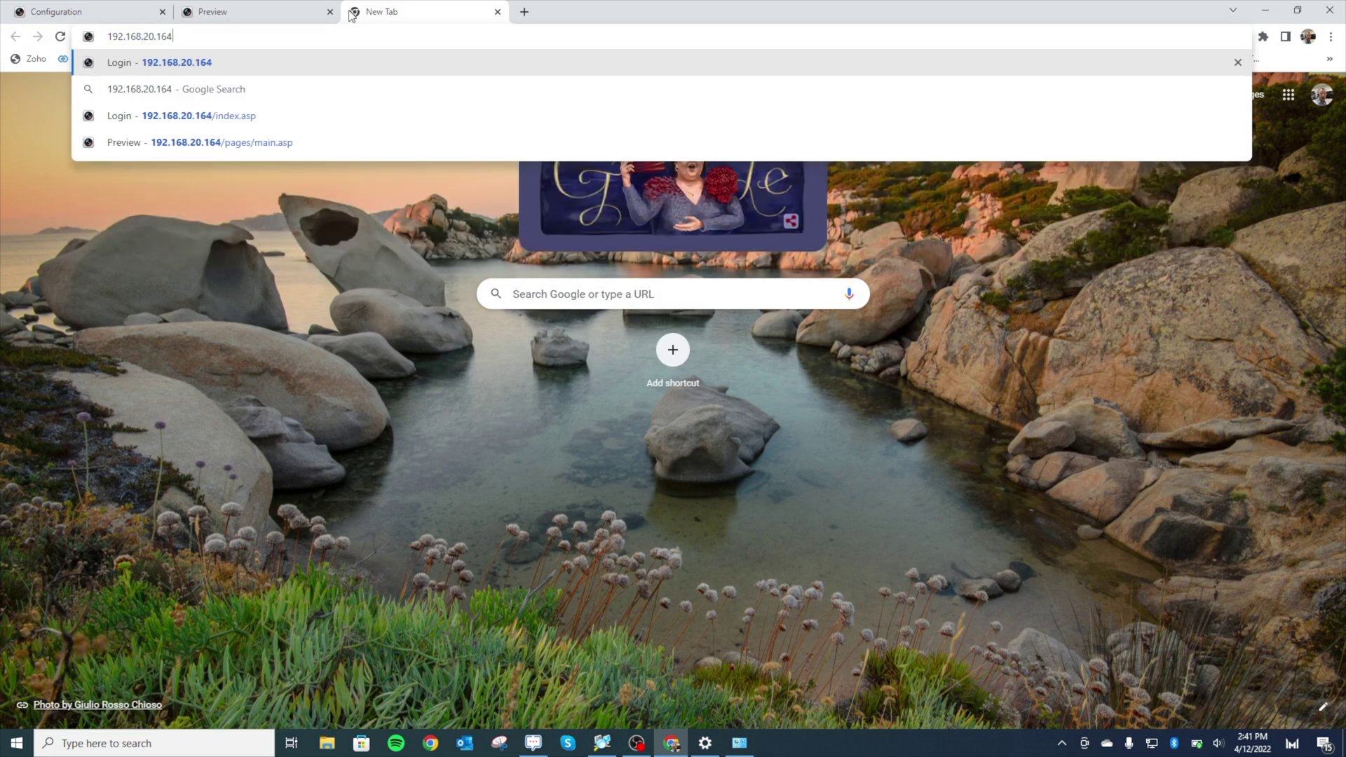
{"action": "key", "text": "Return"}
{"action": "left_click", "coordinate": [140, 13]}
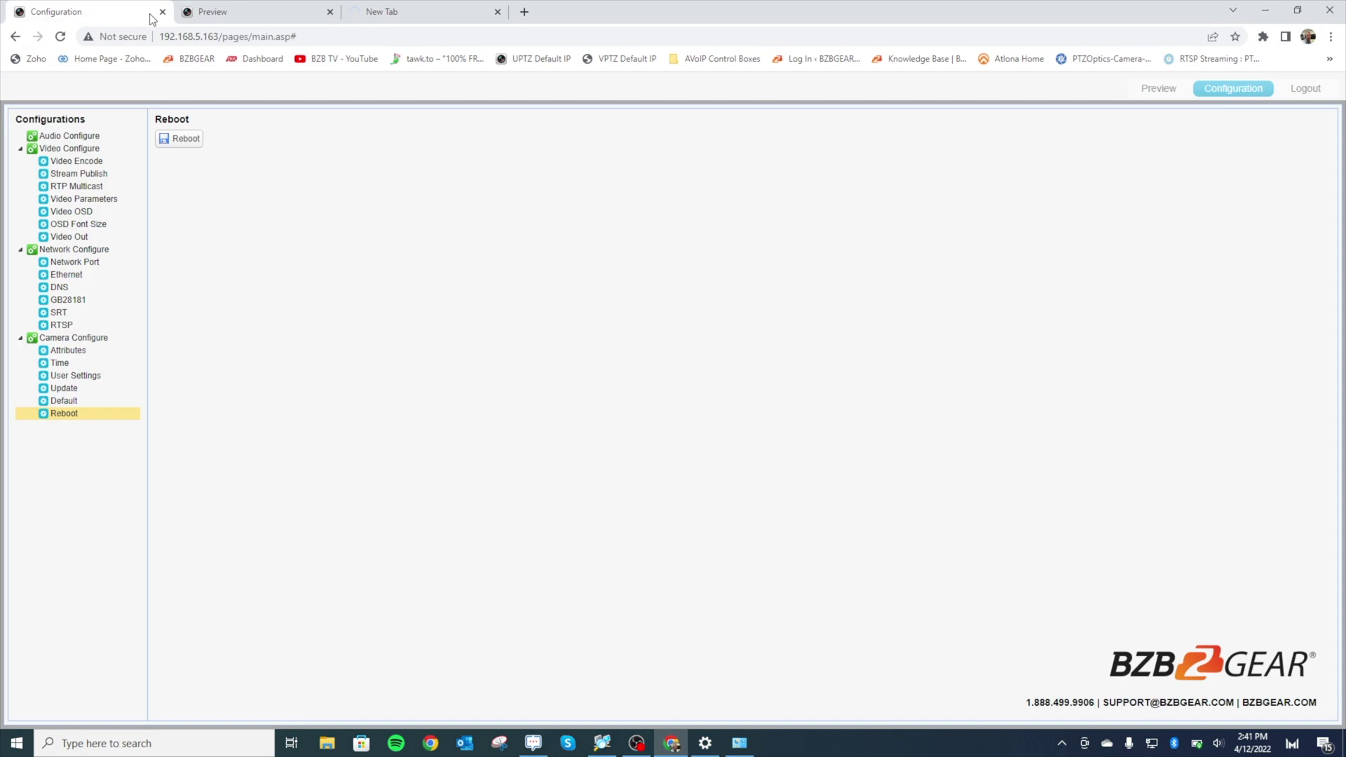
{"action": "left_click", "coordinate": [162, 12]}
{"action": "left_click", "coordinate": [229, 18]}
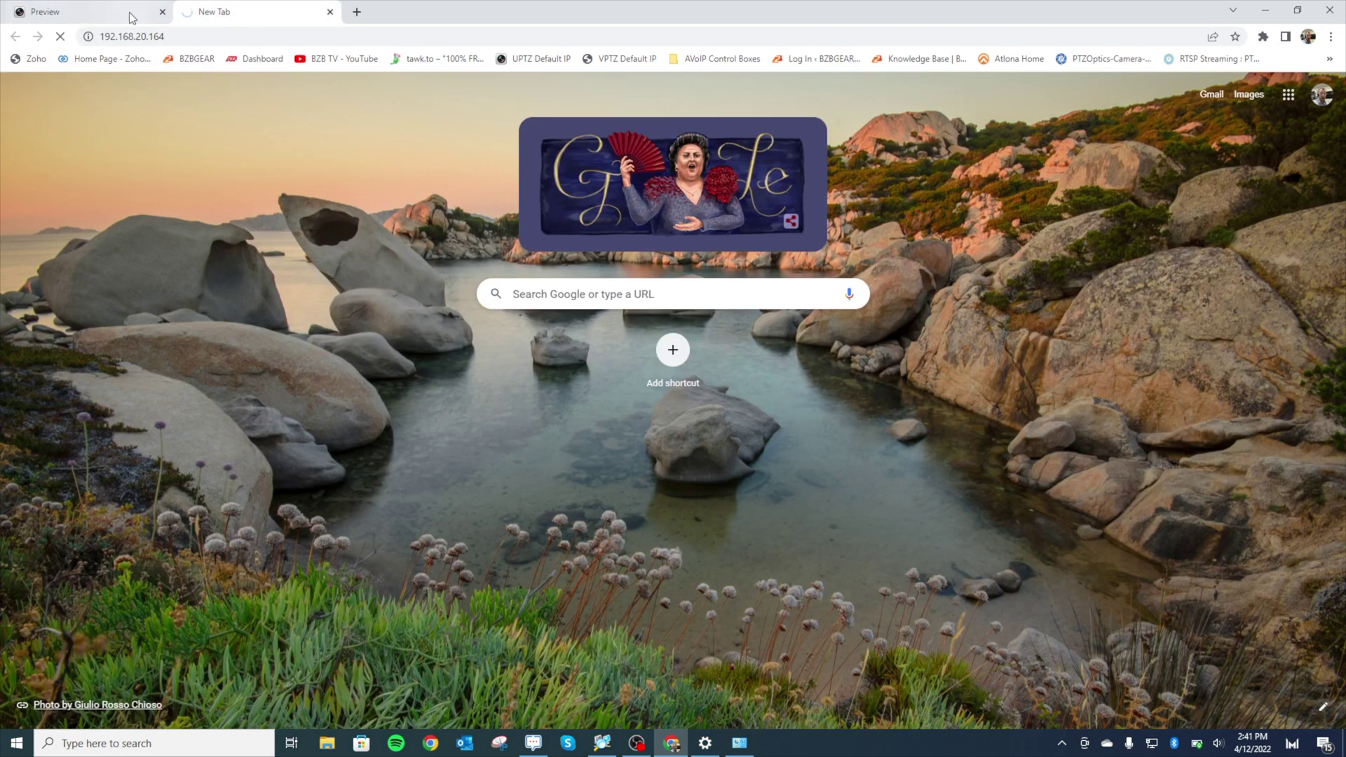
{"action": "left_click", "coordinate": [129, 11]}
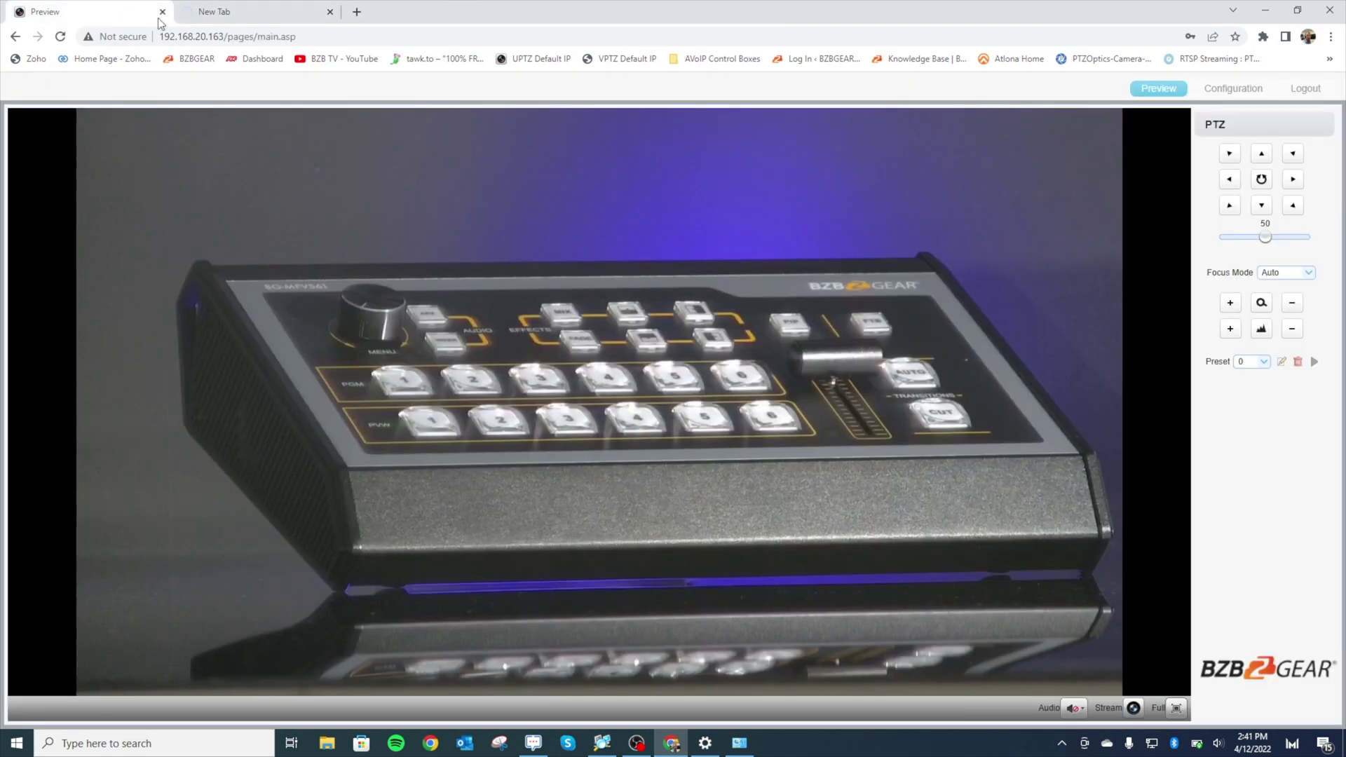
- Log in to the 192.168.20.164 camera, dismiss the password warning, and return to the first preview
{"action": "left_click", "coordinate": [248, 15]}
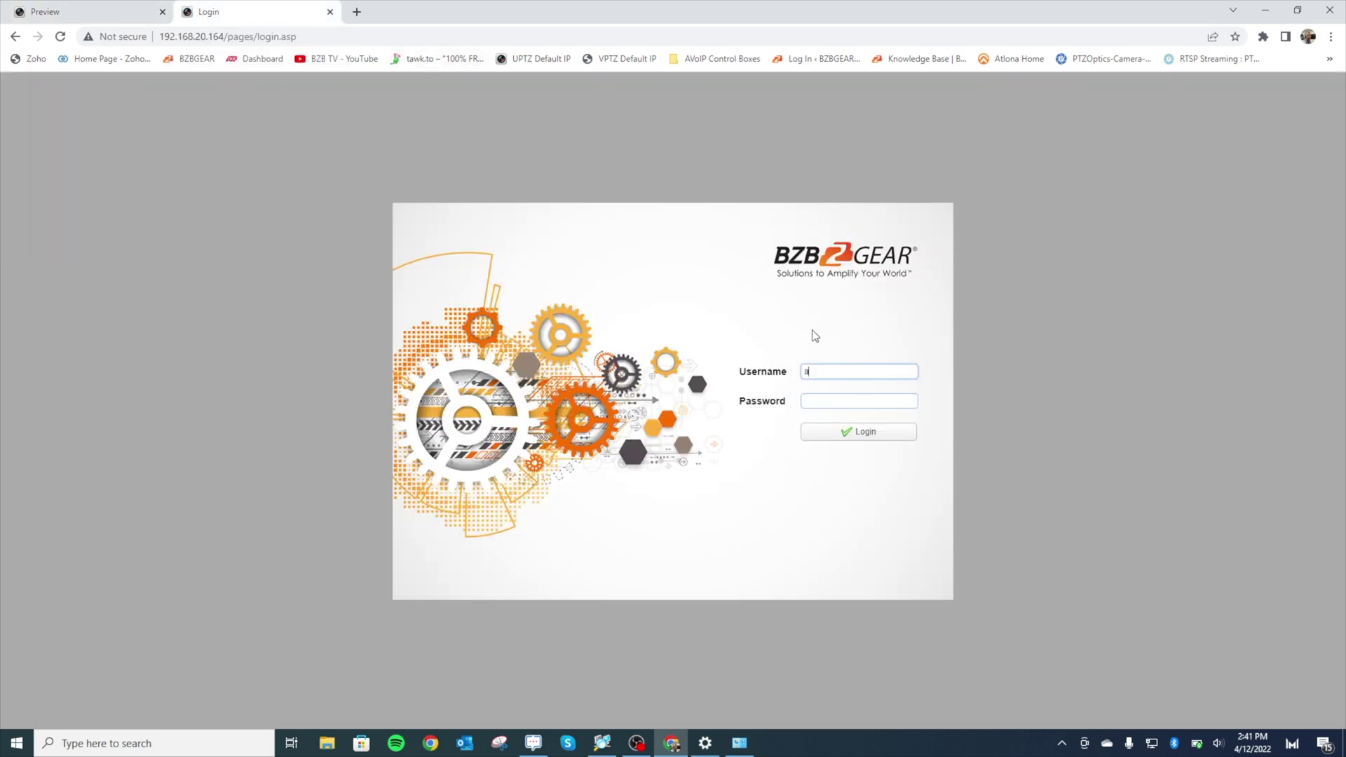
{"action": "key", "text": "Tab"}
{"action": "key", "text": "Return"}
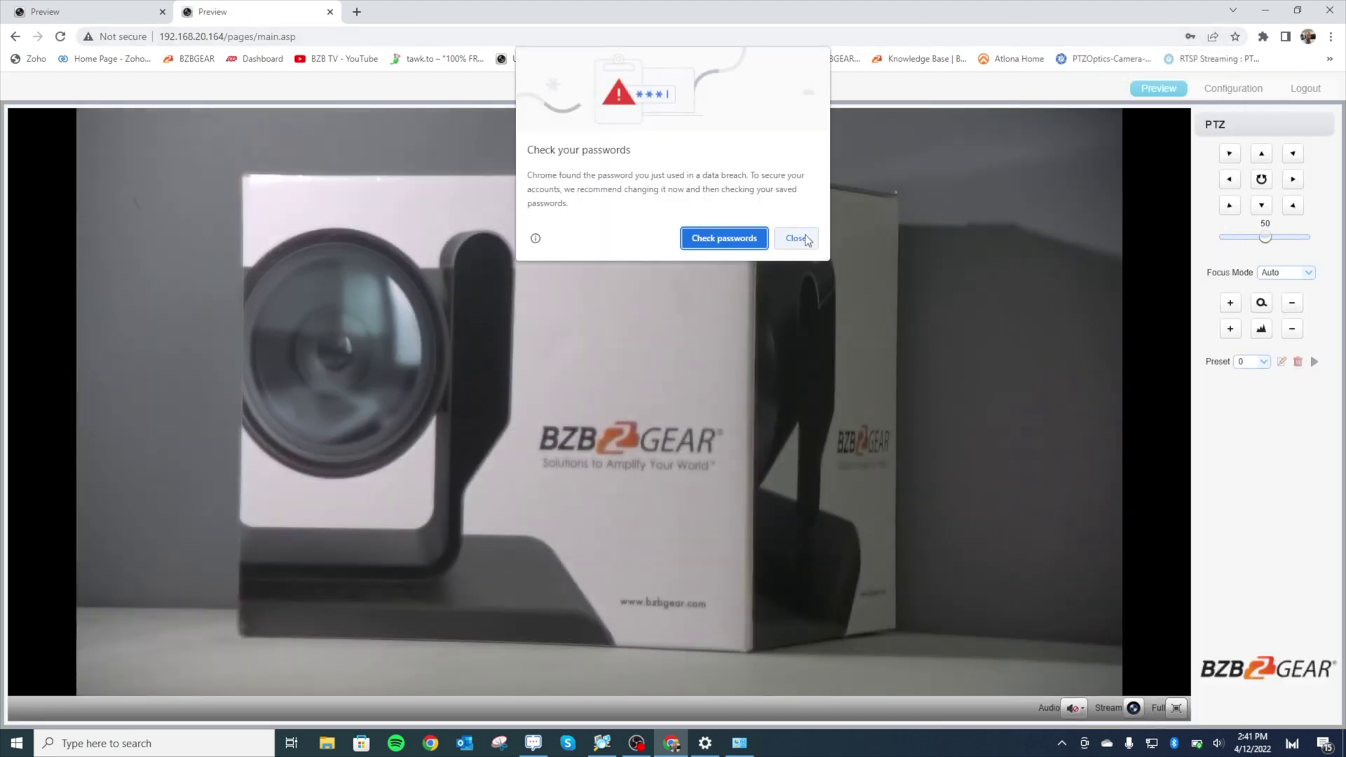
{"action": "left_click", "coordinate": [796, 239]}
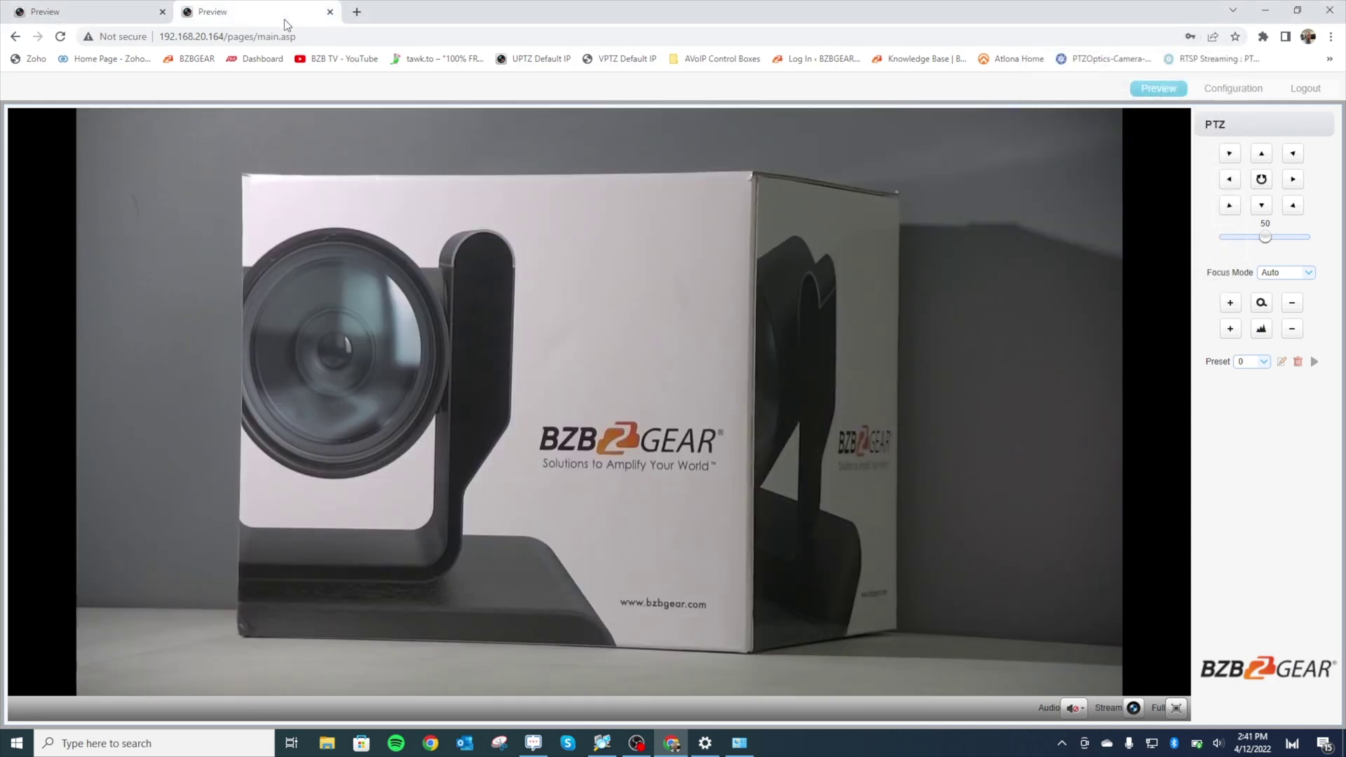
{"action": "left_click", "coordinate": [109, 19]}
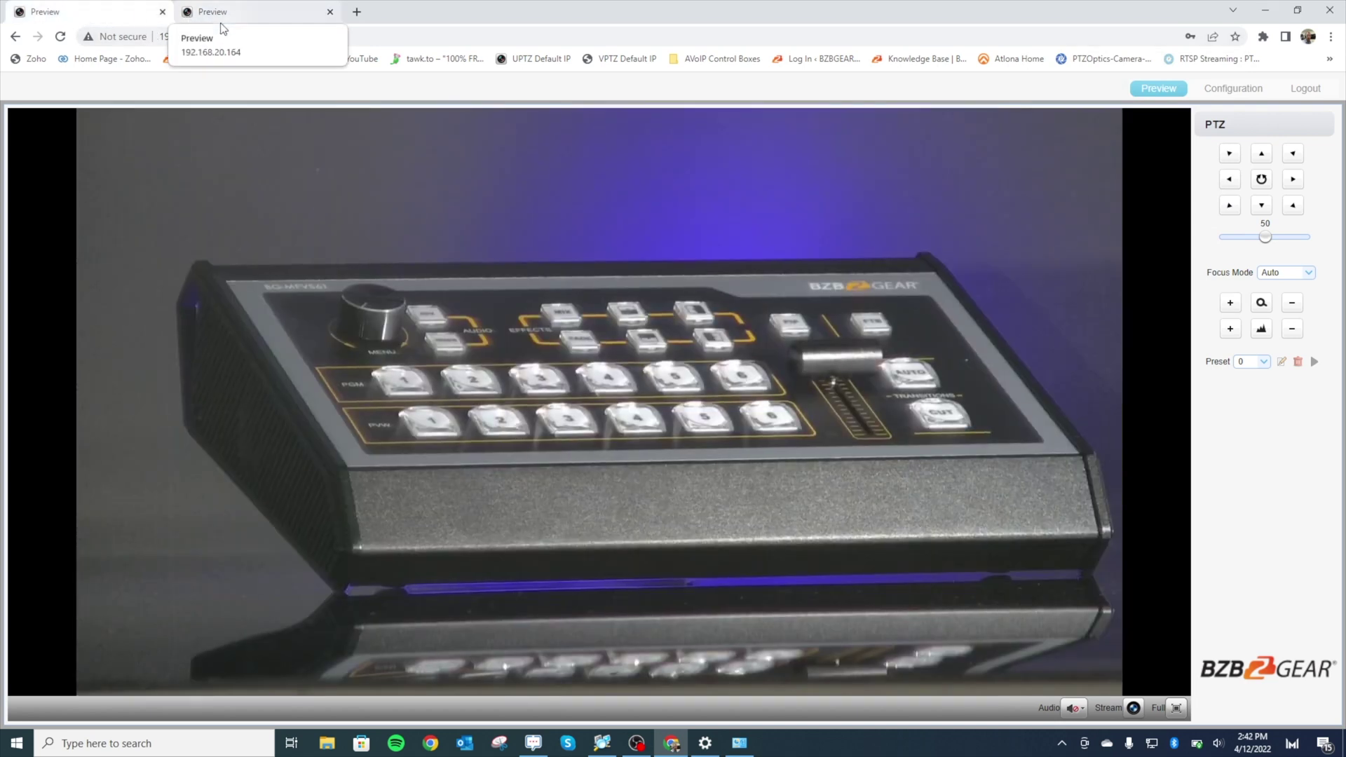